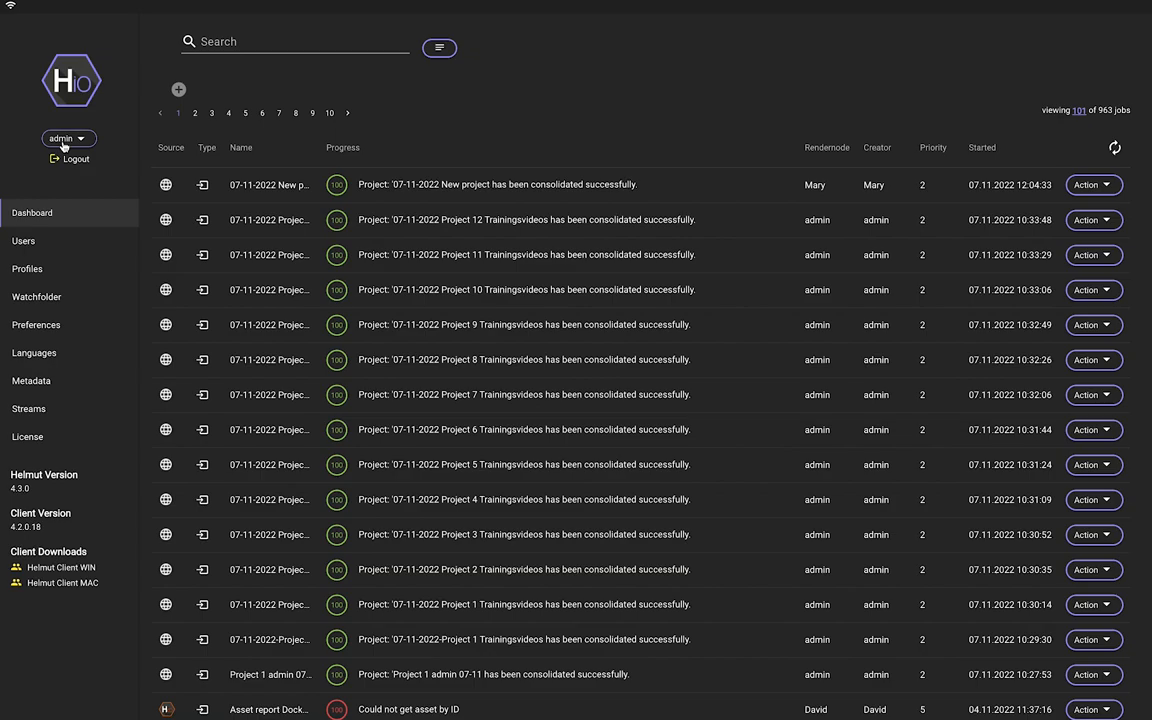
Search the job list for "get asset" and remove that search filter.
{"action": "left_click", "coordinate": [251, 45]}
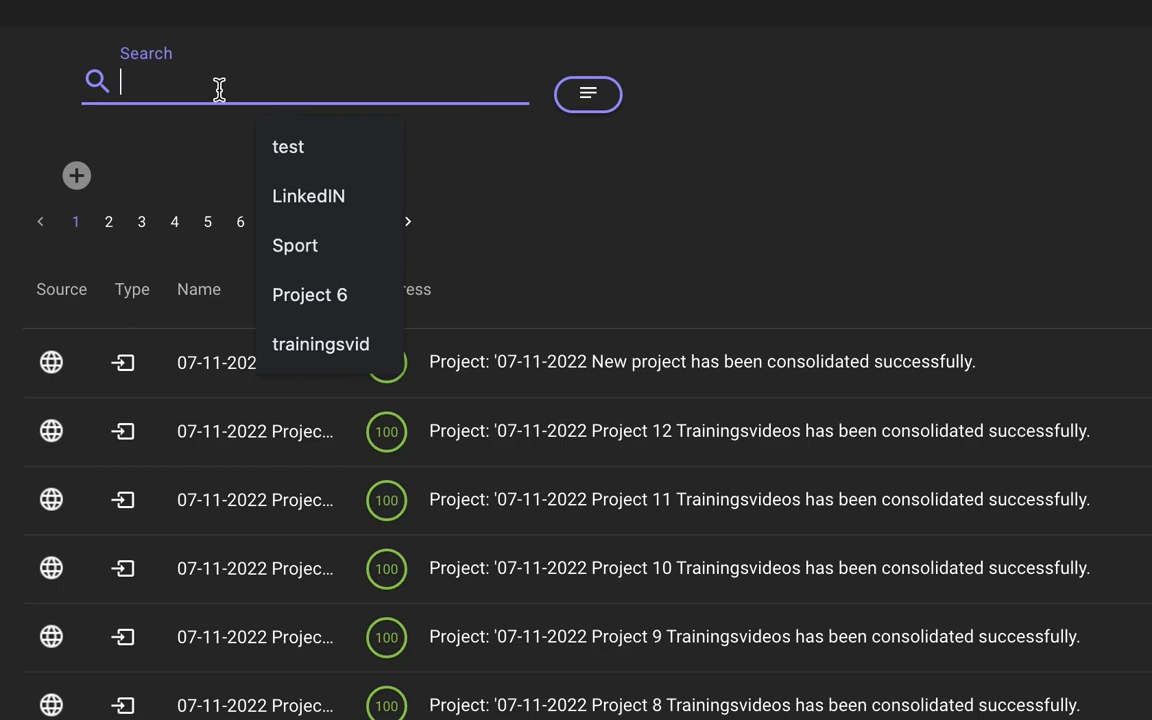
{"action": "type", "text": "get asset"}
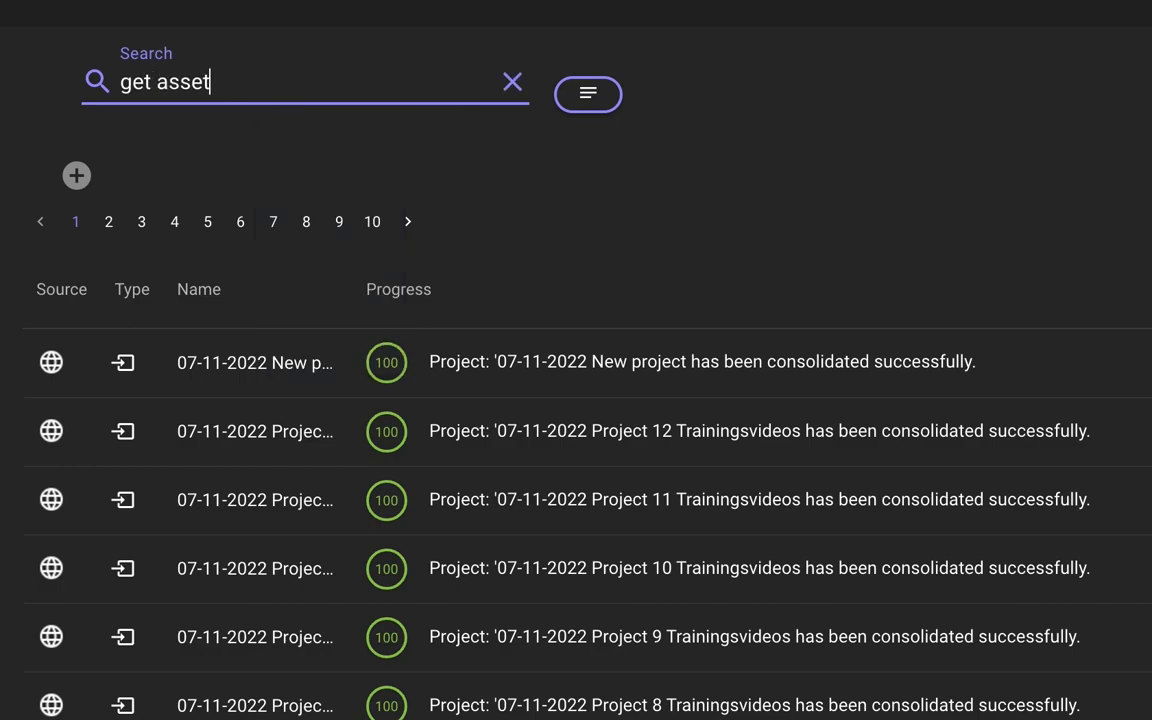
{"action": "key", "text": "Return"}
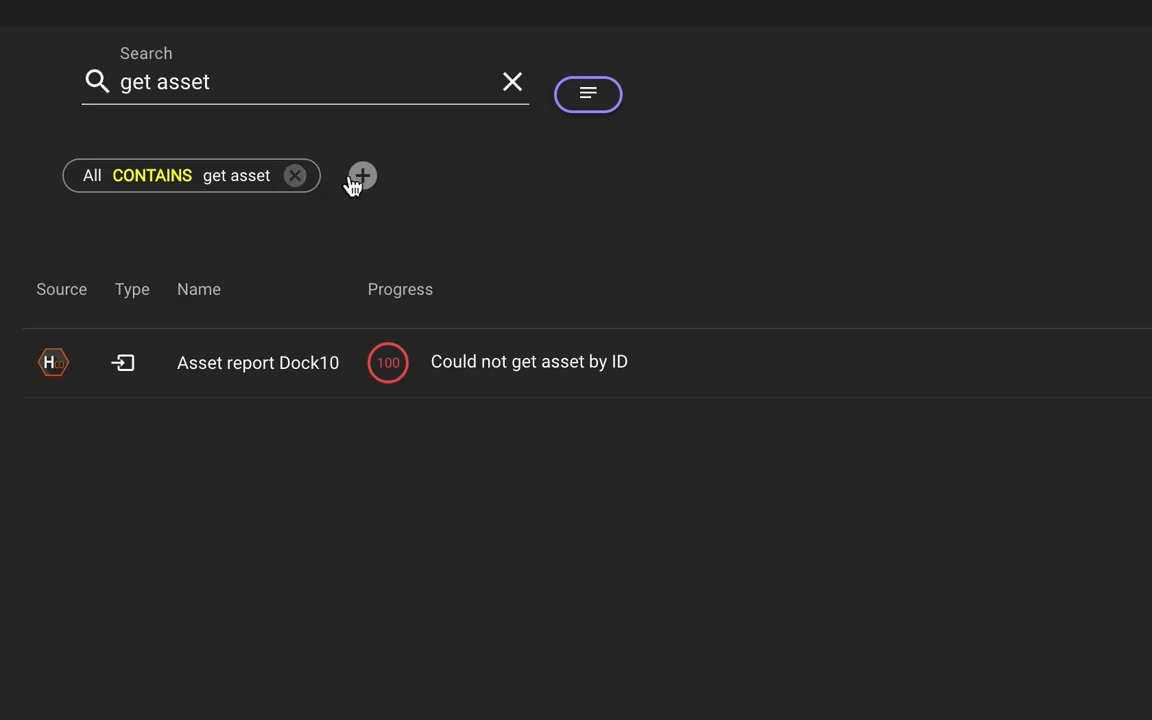
{"action": "left_click", "coordinate": [299, 184]}
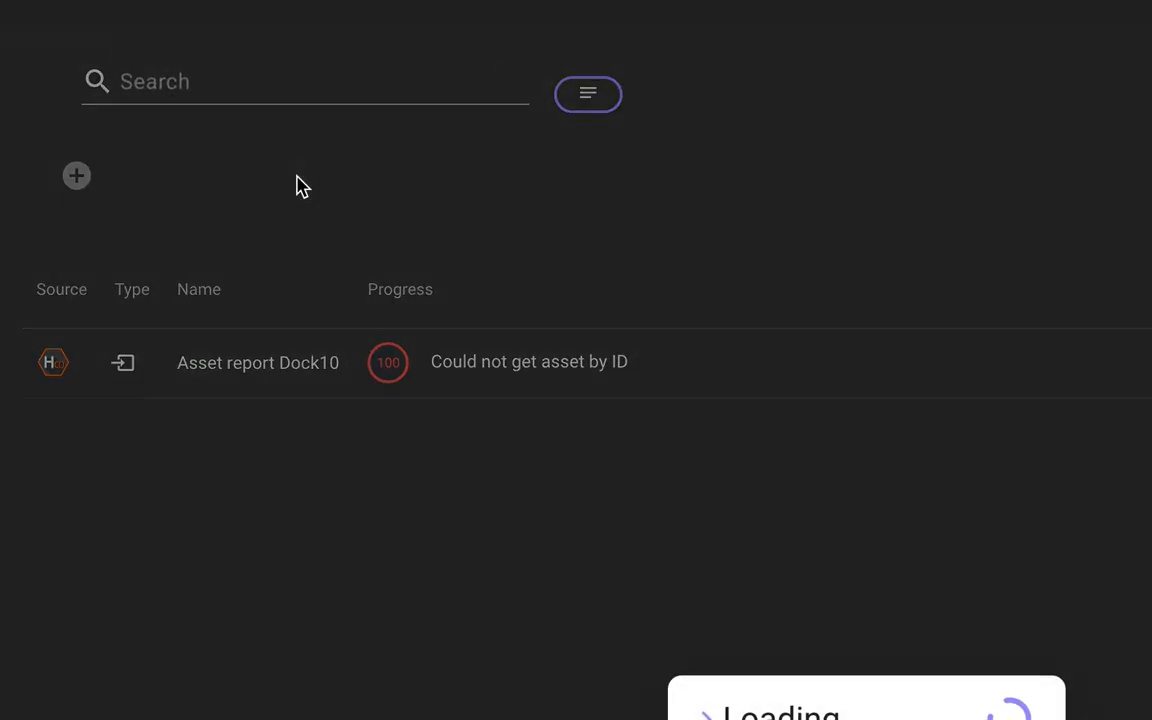
Add a job filter for Creator CONTAINS admin and cancel the filter edit.
{"action": "left_click", "coordinate": [76, 176]}
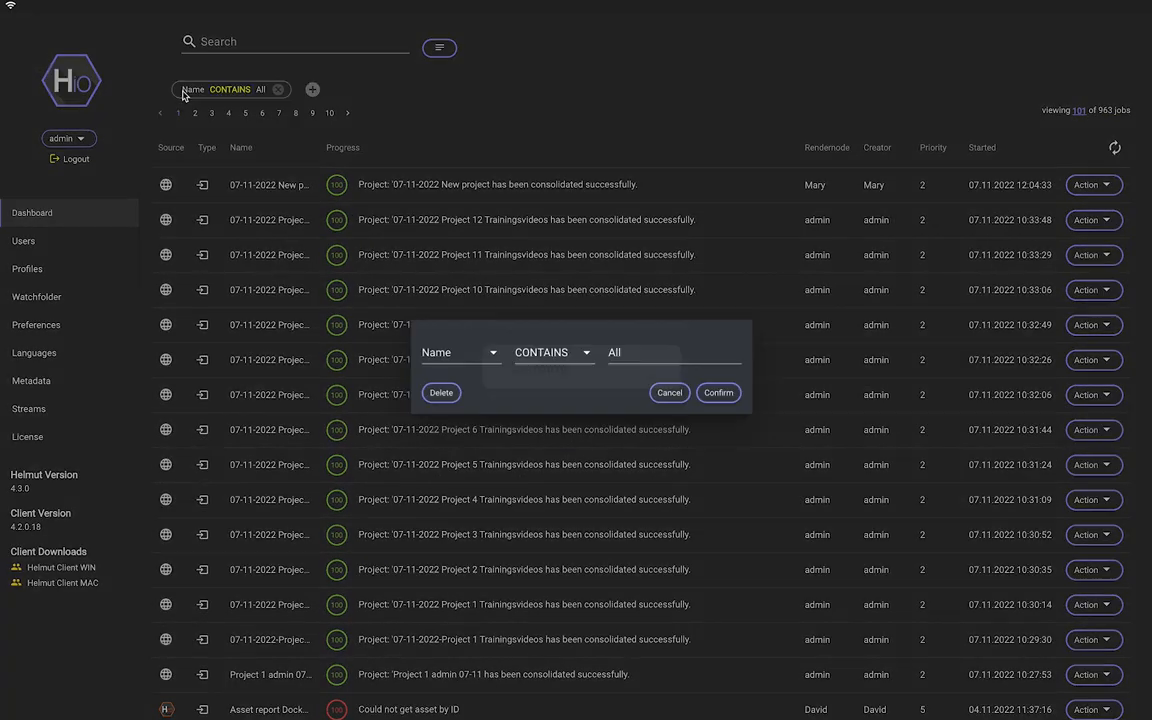
{"action": "double_click", "coordinate": [465, 350]}
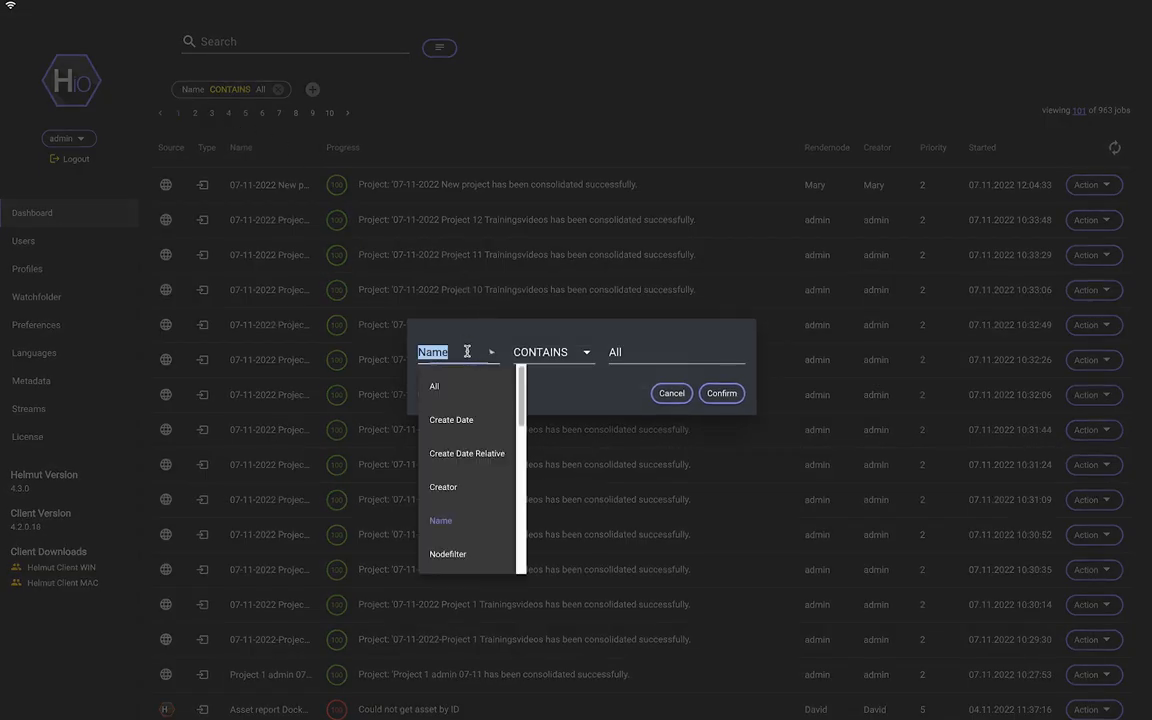
{"action": "type", "text": "creator"}
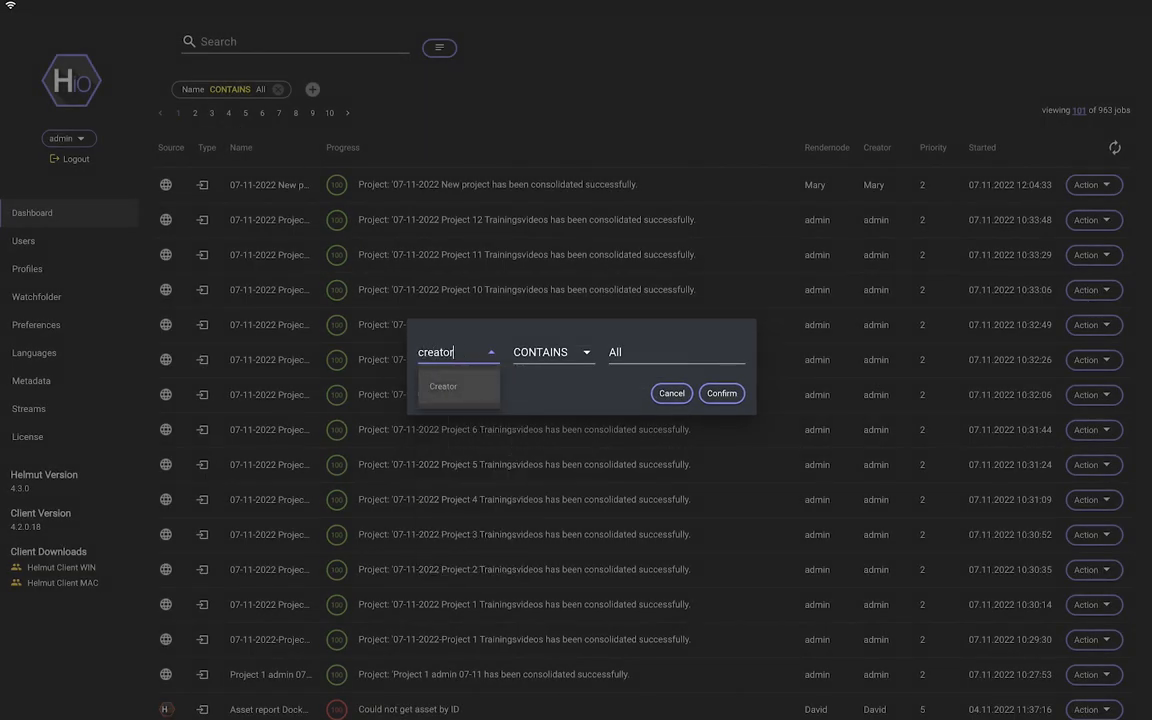
{"action": "key", "text": "Return"}
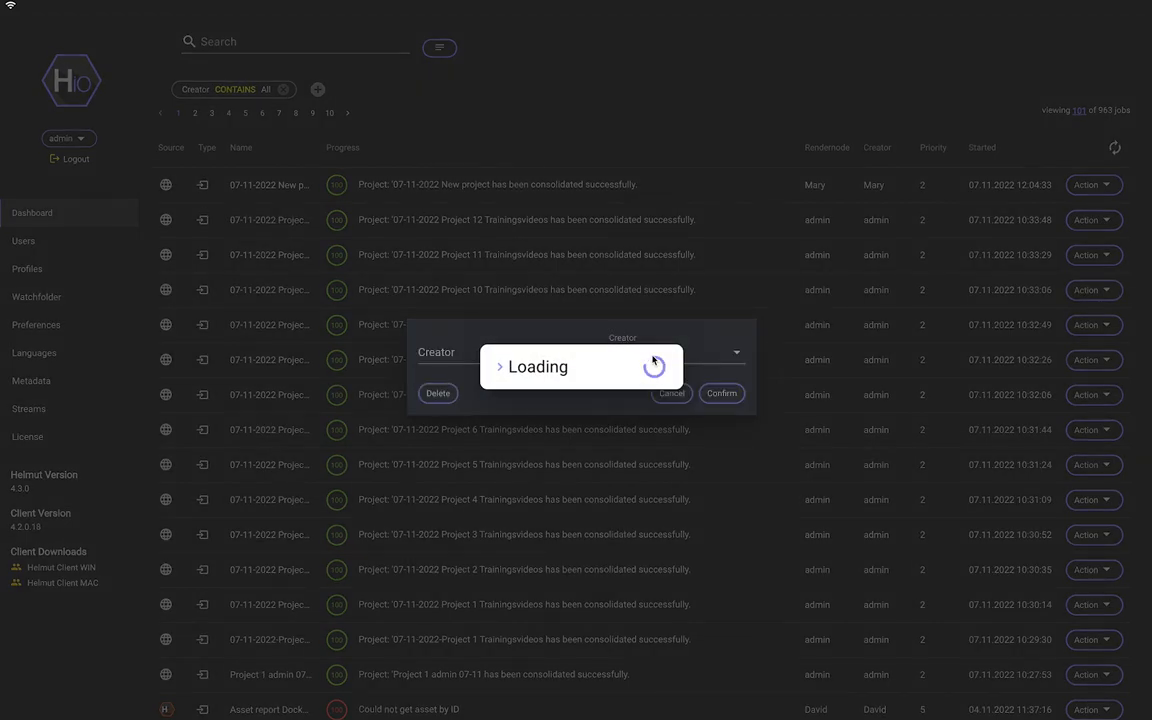
{"action": "type", "text": "admin"}
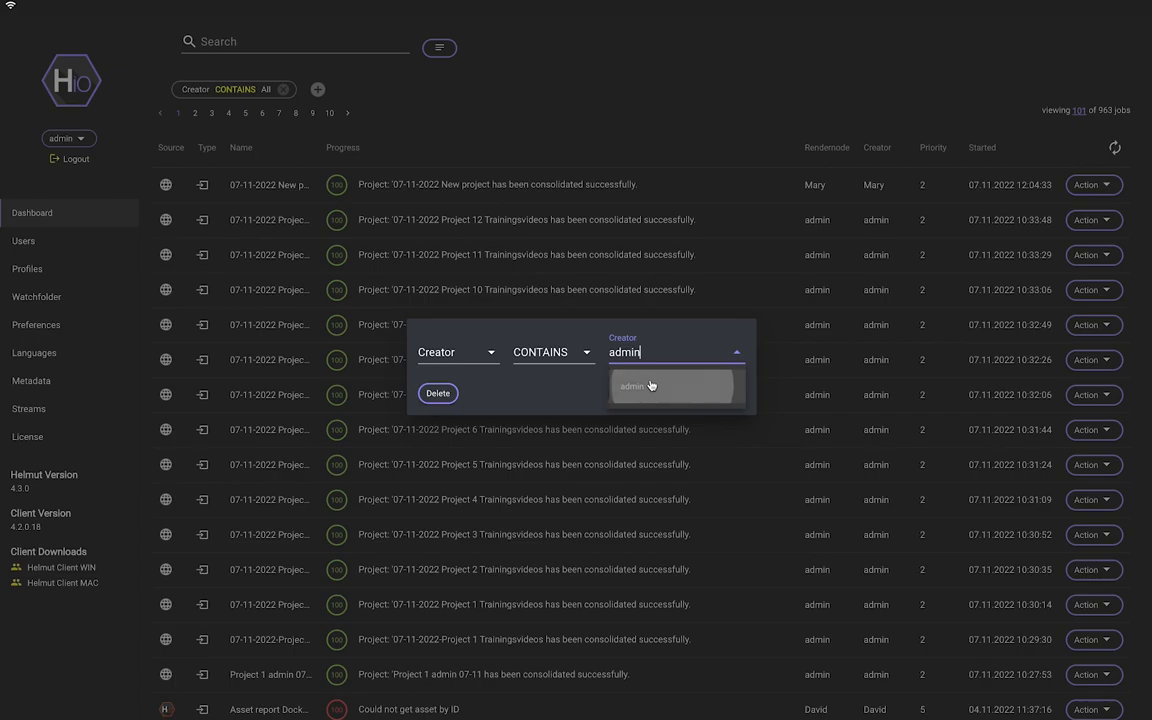
{"action": "left_click", "coordinate": [648, 385]}
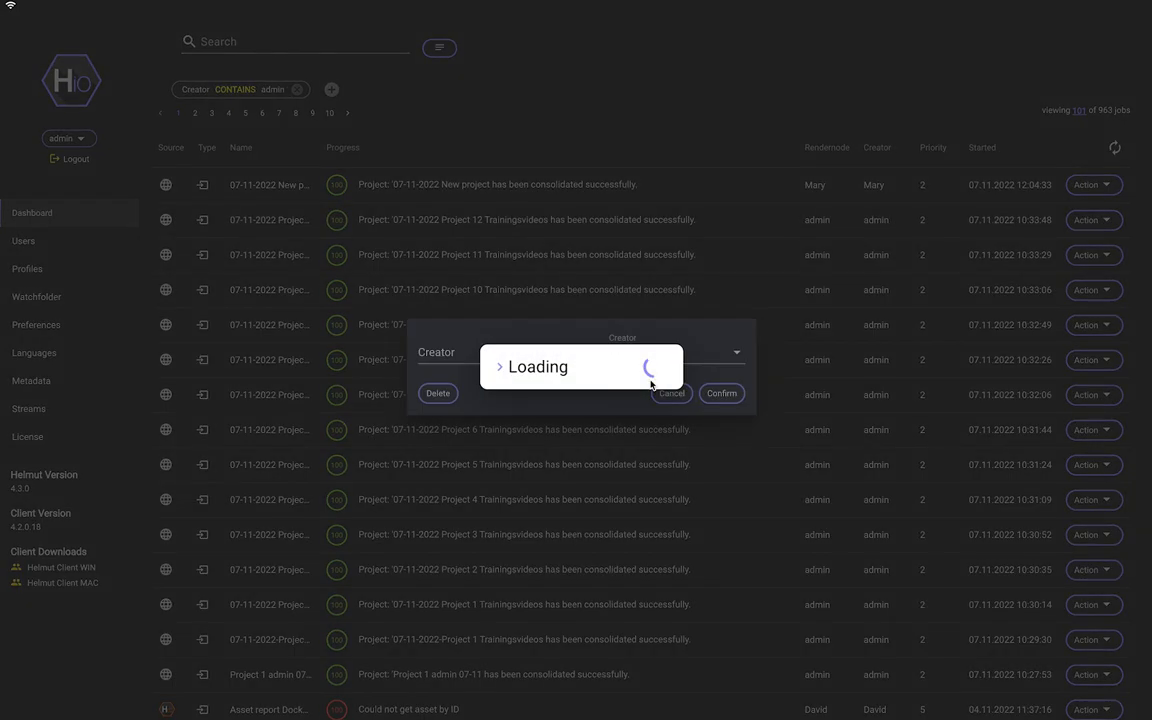
{"action": "left_click", "coordinate": [670, 394]}
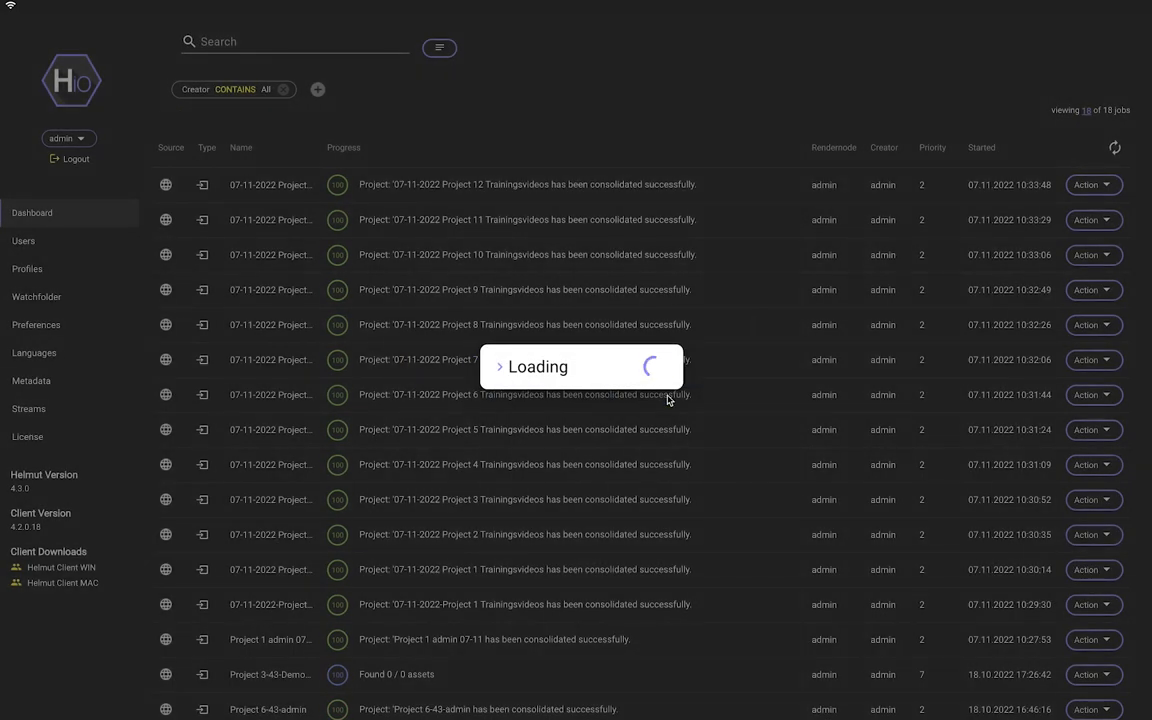
Filter the jobs by the rendernode of the 07-11-2022 New project job and clear the current filter.
{"action": "left_click", "coordinate": [813, 186]}
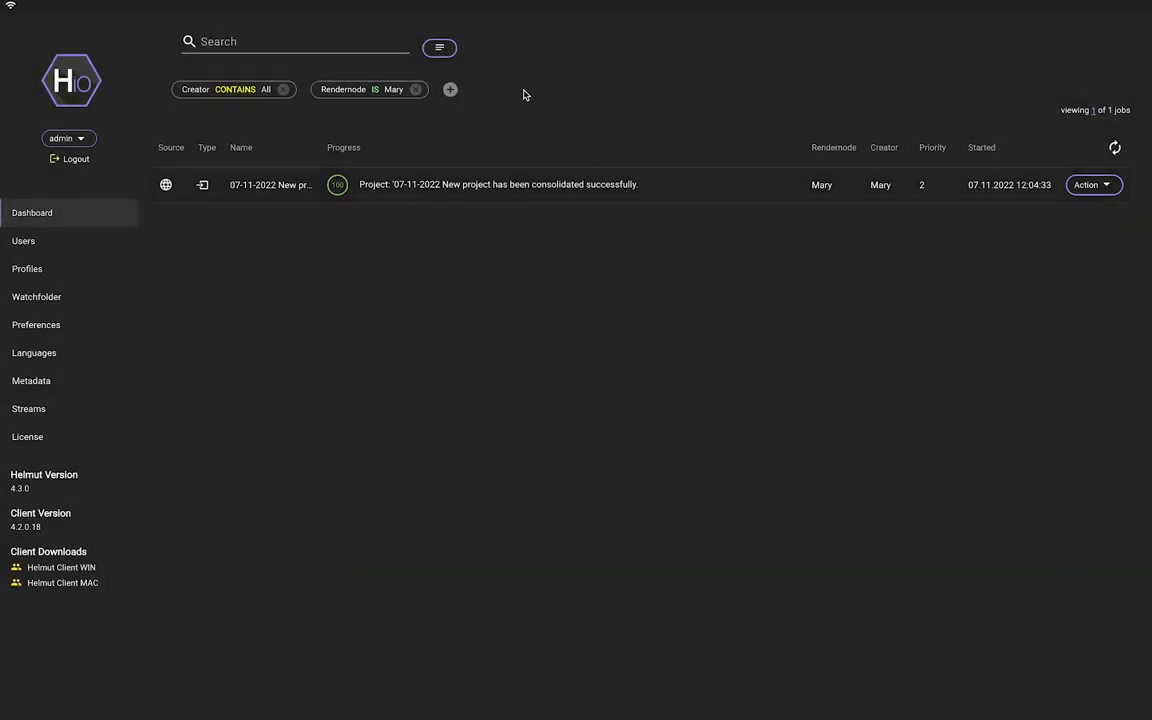
{"action": "left_click", "coordinate": [441, 49]}
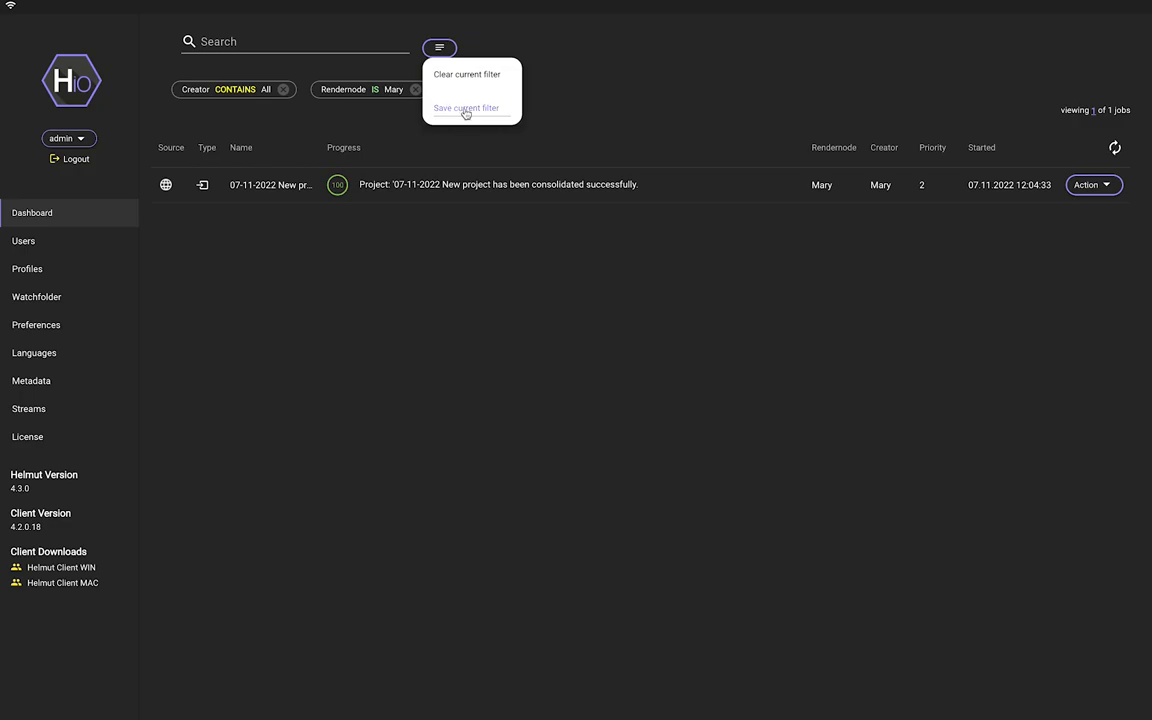
{"action": "left_click", "coordinate": [445, 74]}
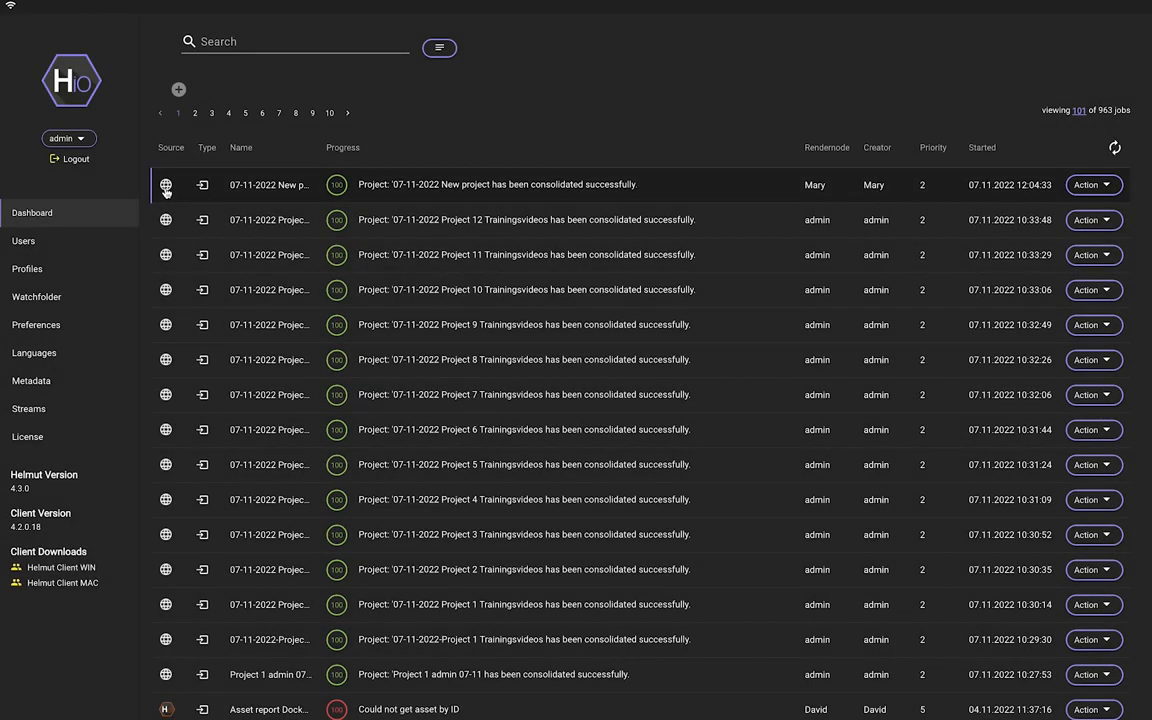
Filter the job list to jobs whose Status IS FAILED.
{"action": "scroll", "coordinate": [167, 210], "scroll_direction": "down", "scroll_amount": 1}
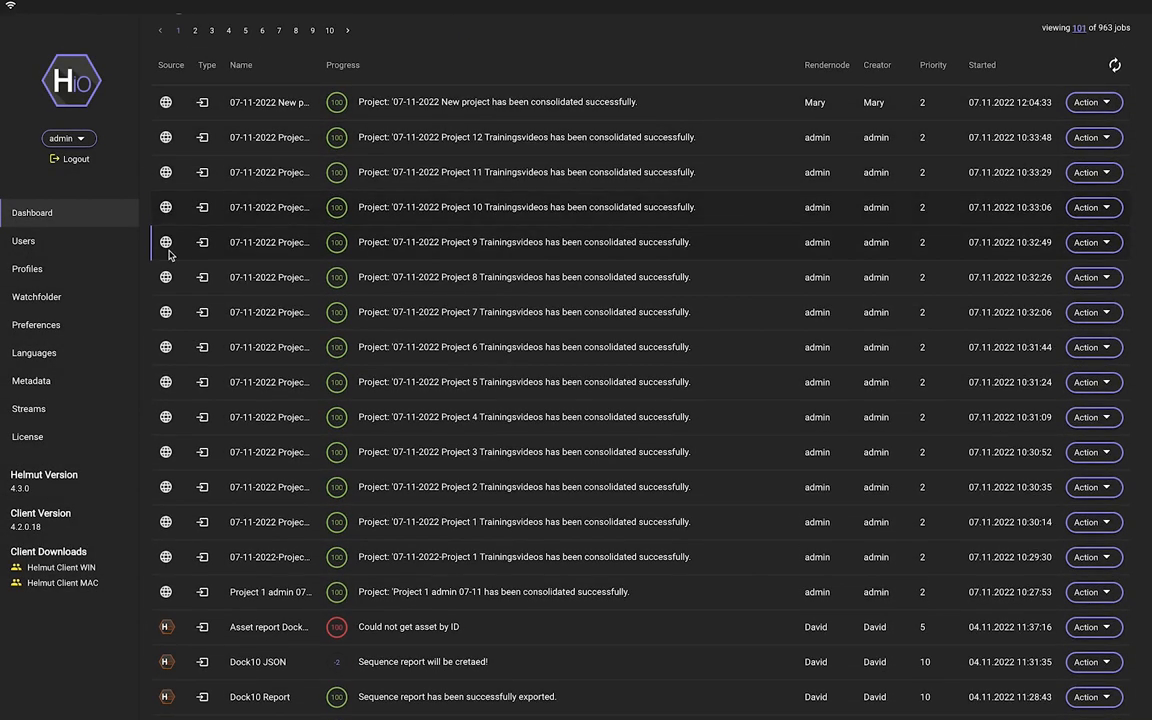
{"action": "scroll", "coordinate": [167, 580], "scroll_direction": "up", "scroll_amount": 1}
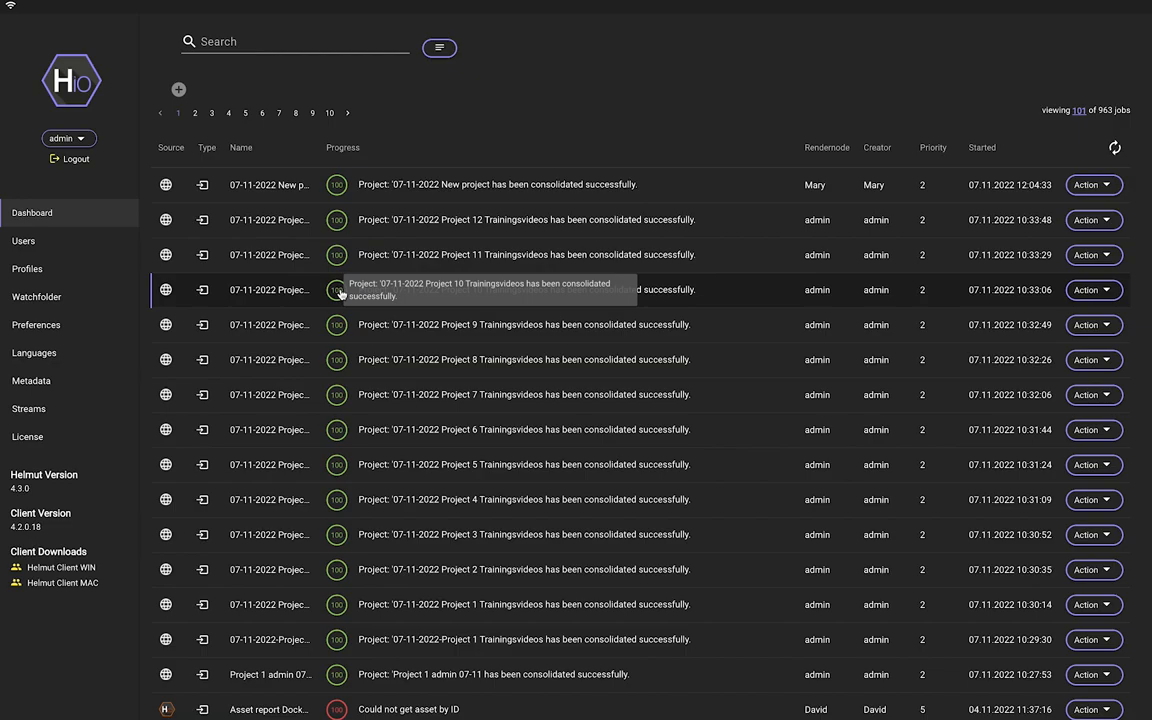
{"action": "scroll", "coordinate": [337, 290], "scroll_direction": "down", "scroll_amount": 3}
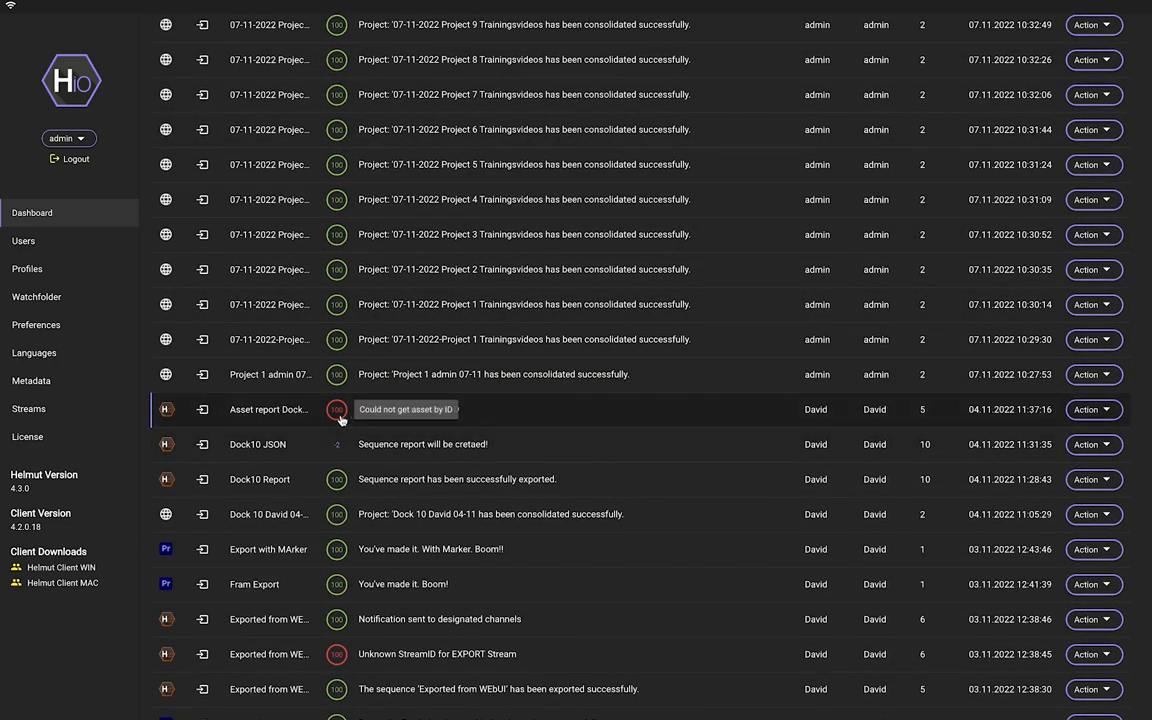
{"action": "scroll", "coordinate": [338, 440], "scroll_direction": "down", "scroll_amount": 1}
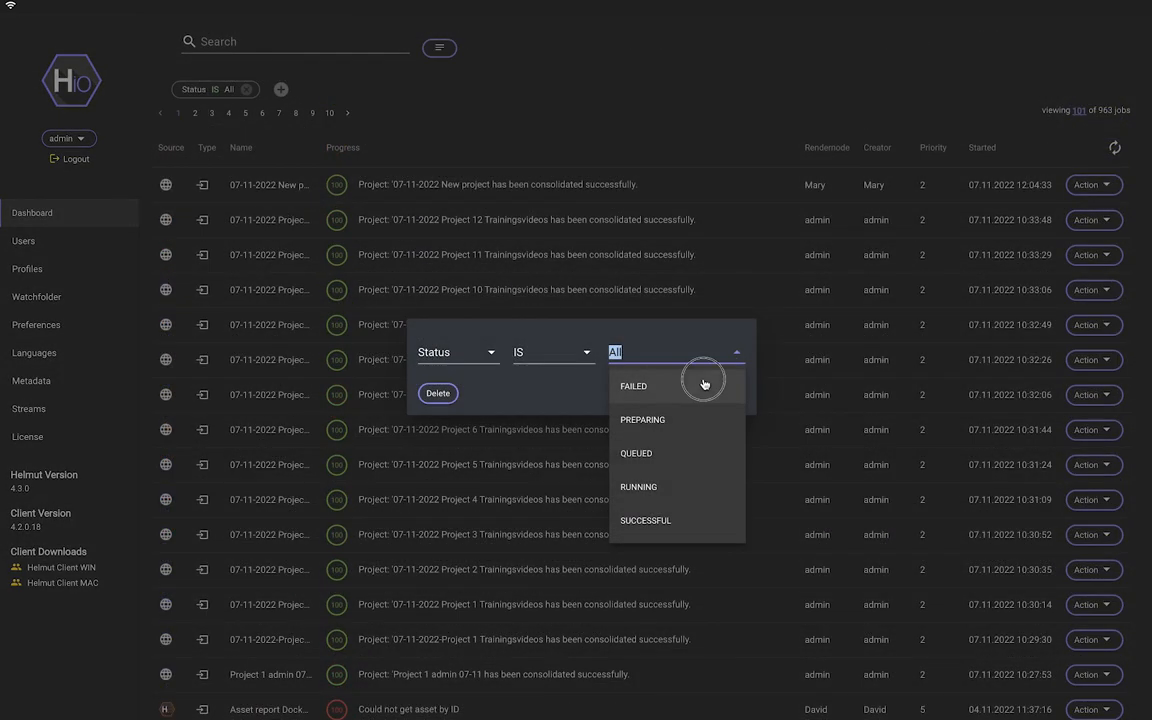
{"action": "left_click", "coordinate": [704, 384]}
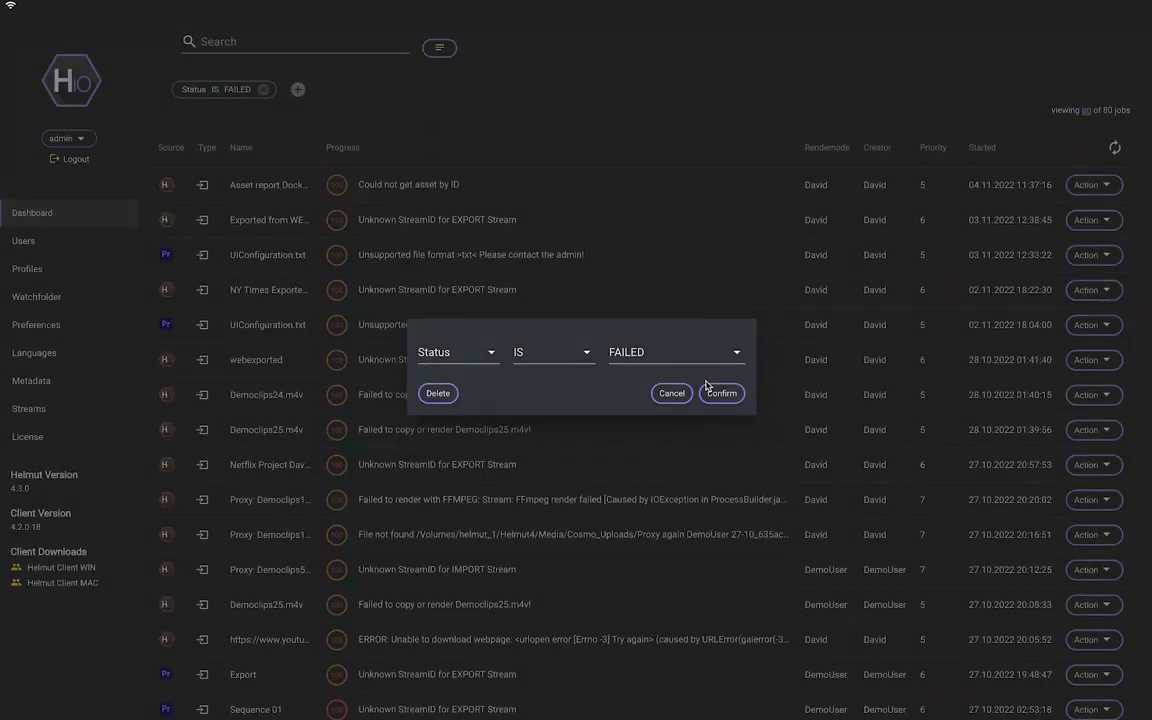
{"action": "left_click", "coordinate": [707, 388]}
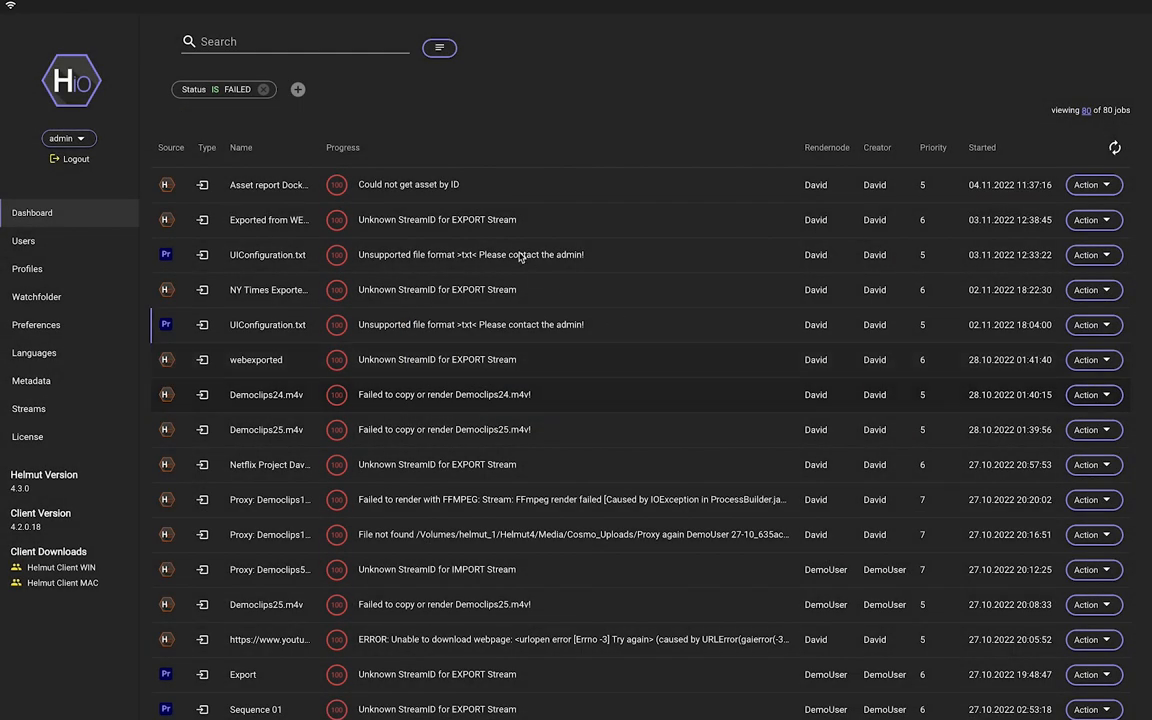
Change the status filter's value to PREPARING.
{"action": "left_click", "coordinate": [222, 90]}
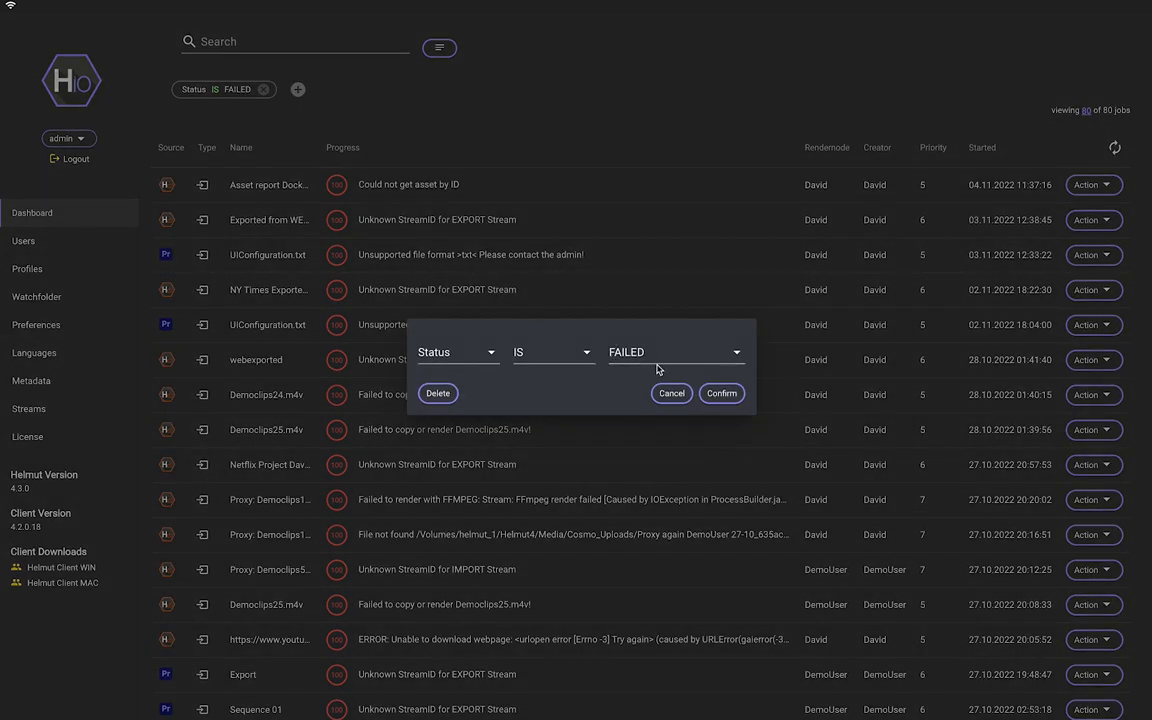
{"action": "double_click", "coordinate": [661, 356]}
{"action": "left_click", "coordinate": [736, 353]}
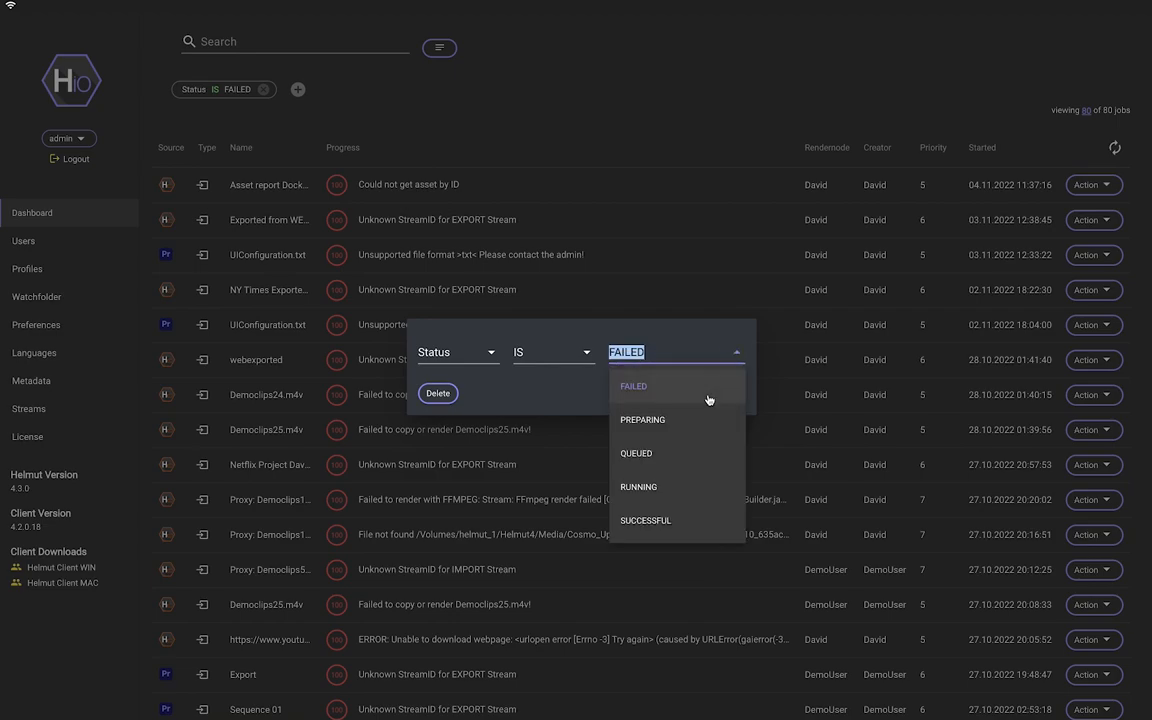
{"action": "left_click", "coordinate": [702, 416]}
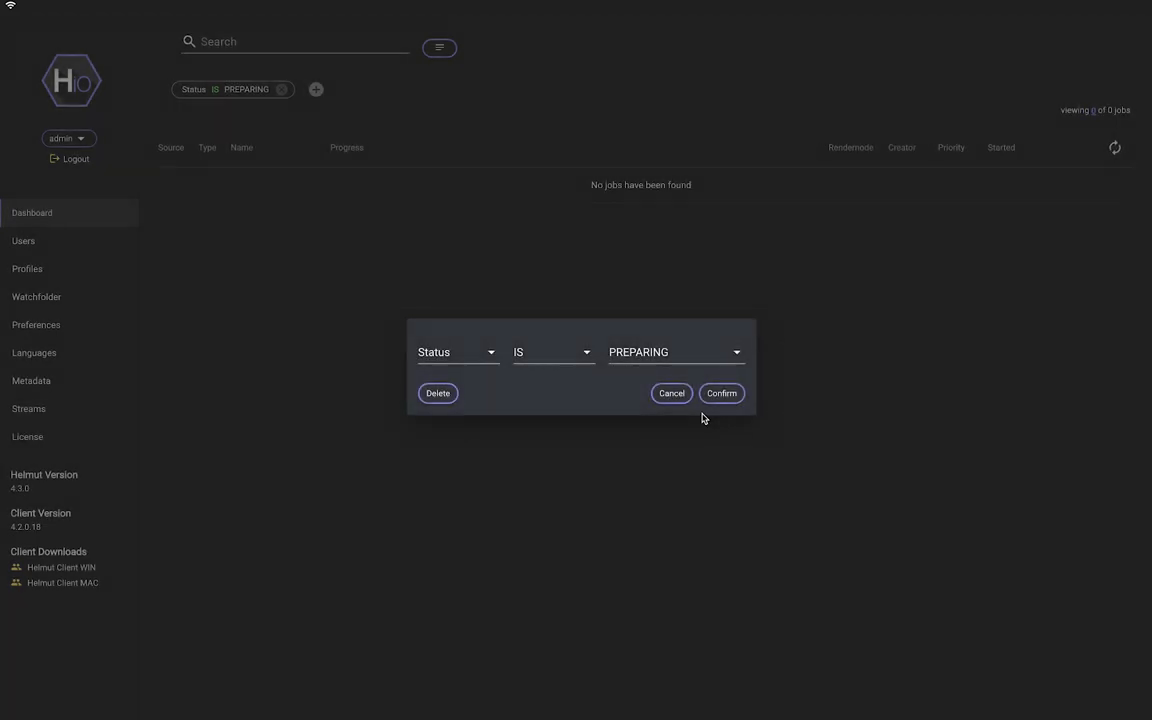
Set the status filter to QUEUED and confirm it.
{"action": "double_click", "coordinate": [704, 358]}
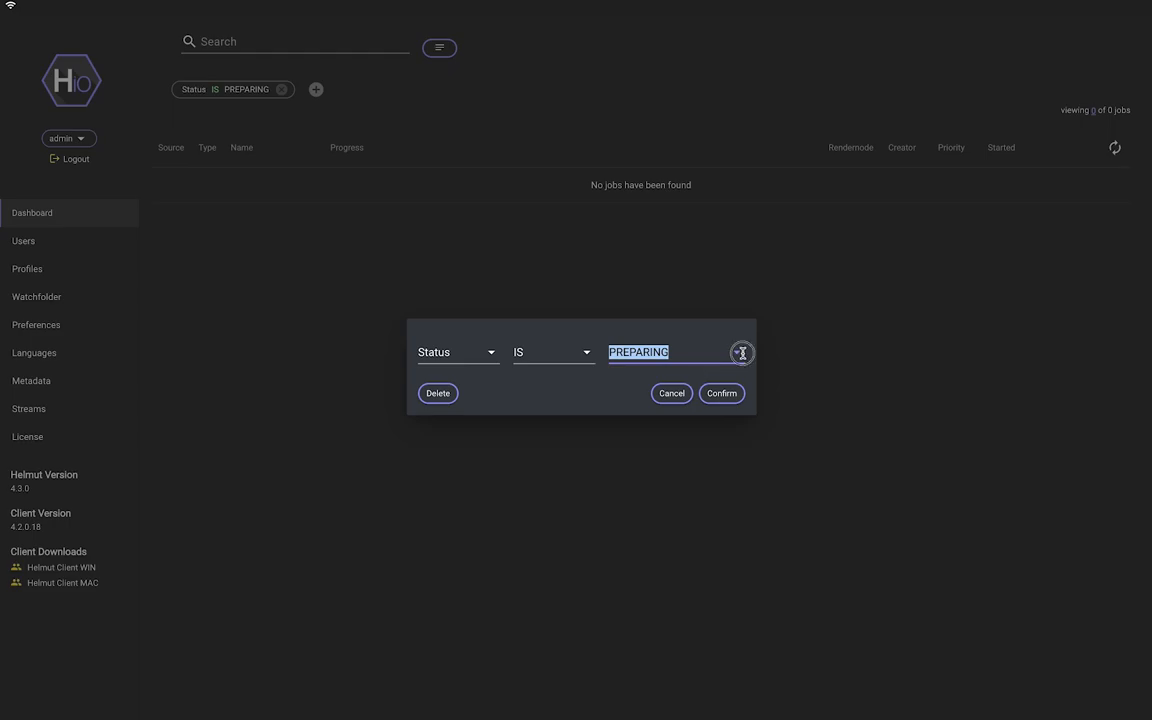
{"action": "left_click", "coordinate": [739, 352]}
{"action": "left_click", "coordinate": [684, 452]}
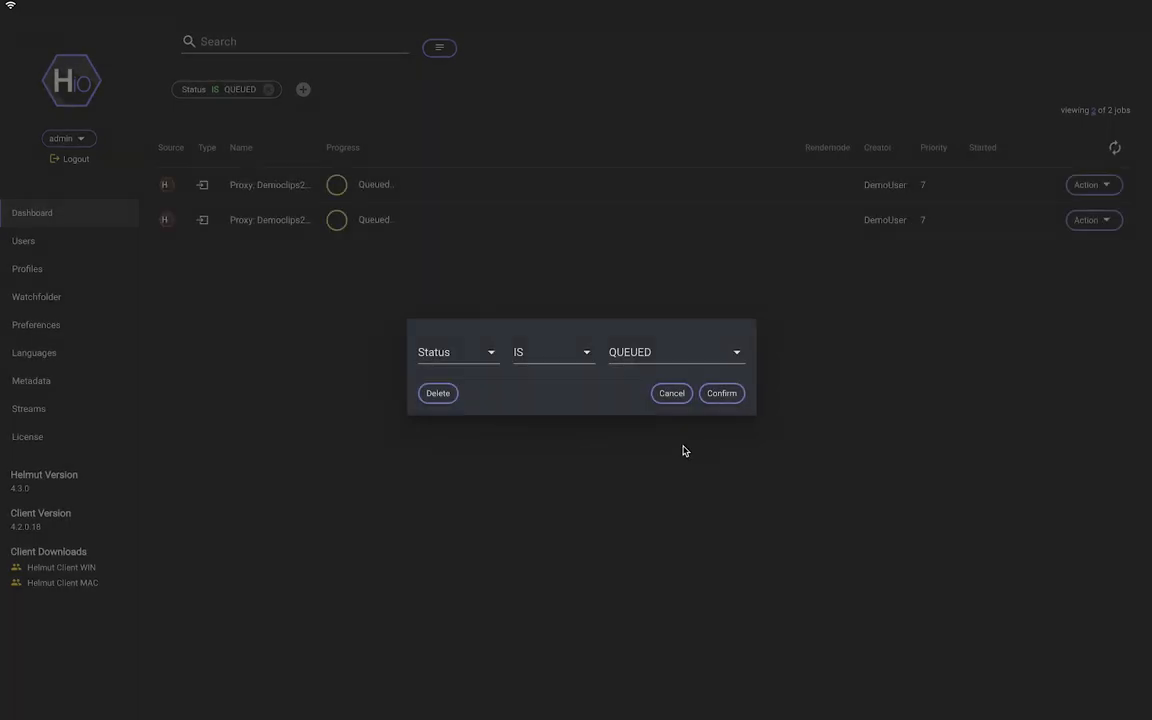
{"action": "left_click", "coordinate": [724, 396]}
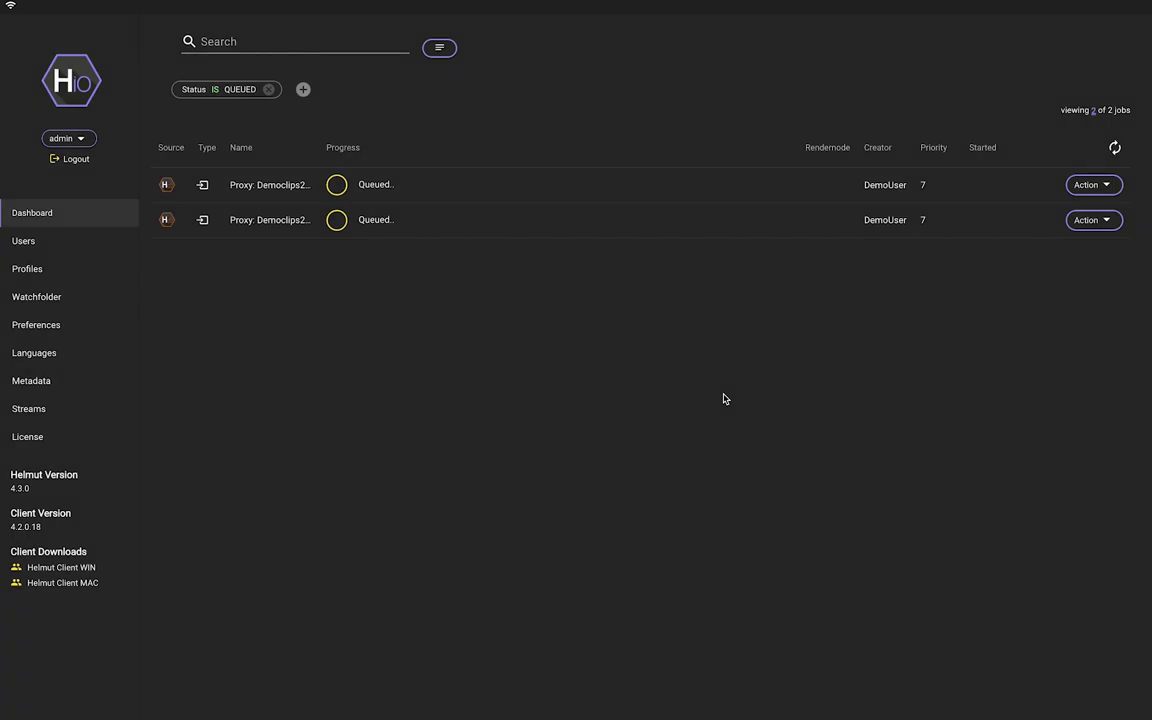
Reopen the status filter and apply RUNNING as its value.
{"action": "left_click", "coordinate": [229, 89]}
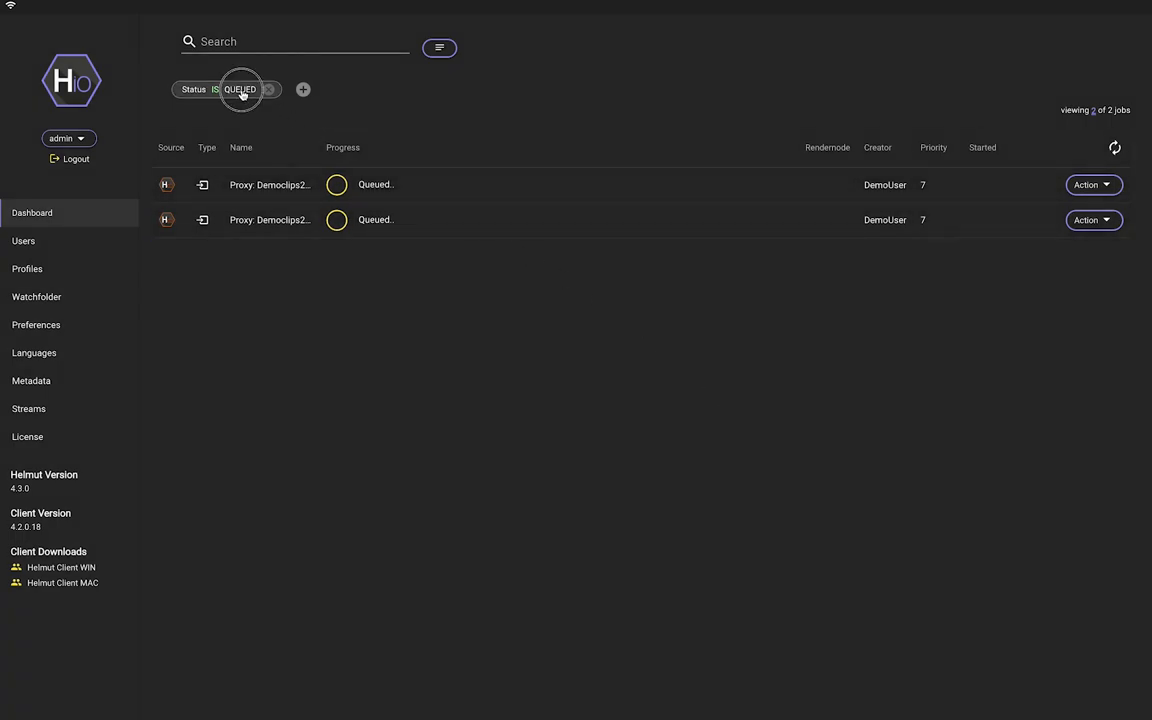
{"action": "left_click", "coordinate": [736, 352]}
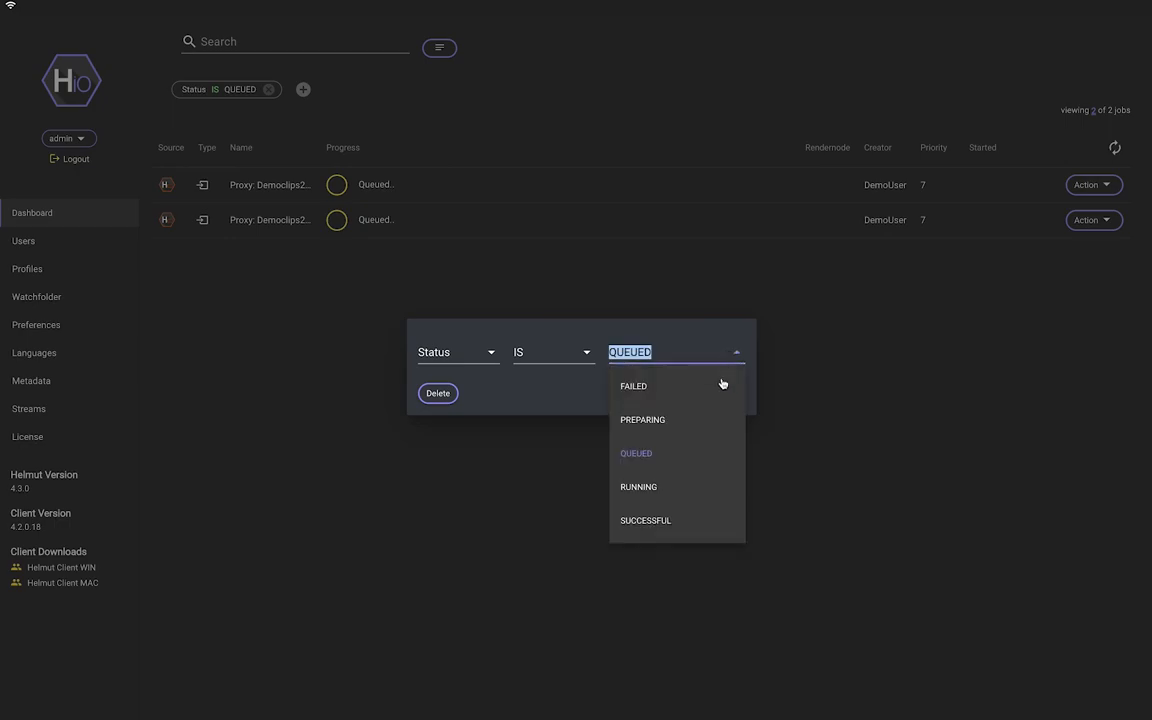
{"action": "left_click", "coordinate": [704, 490]}
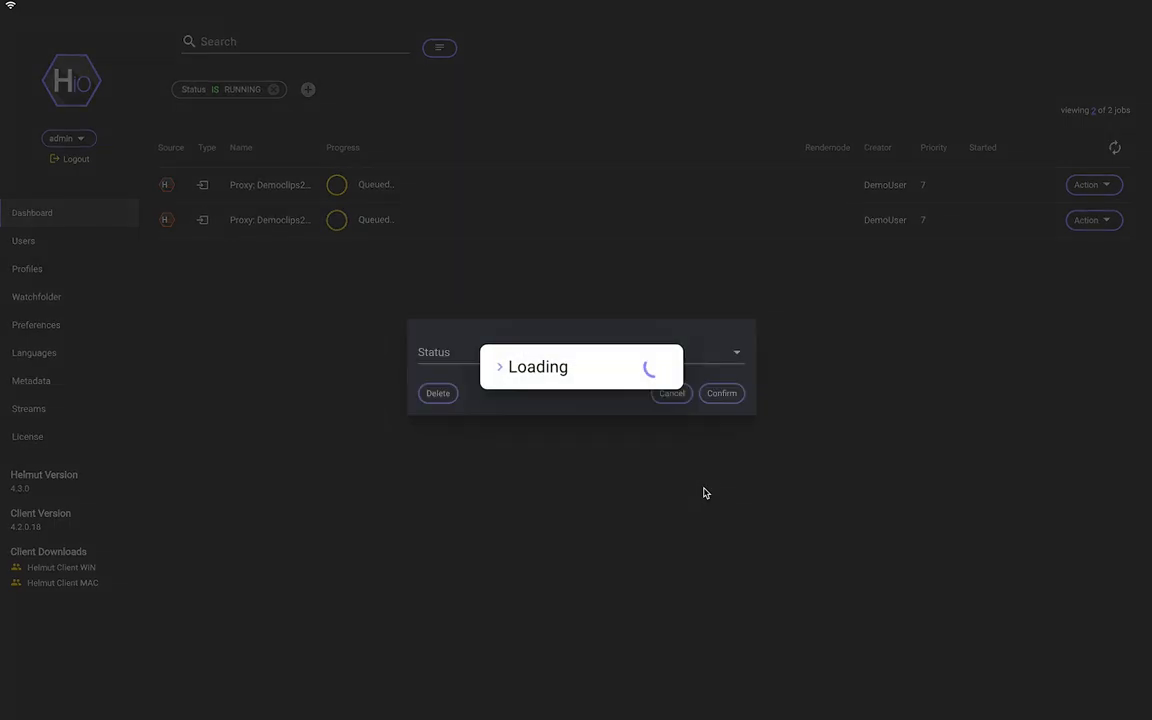
{"action": "left_click", "coordinate": [722, 394]}
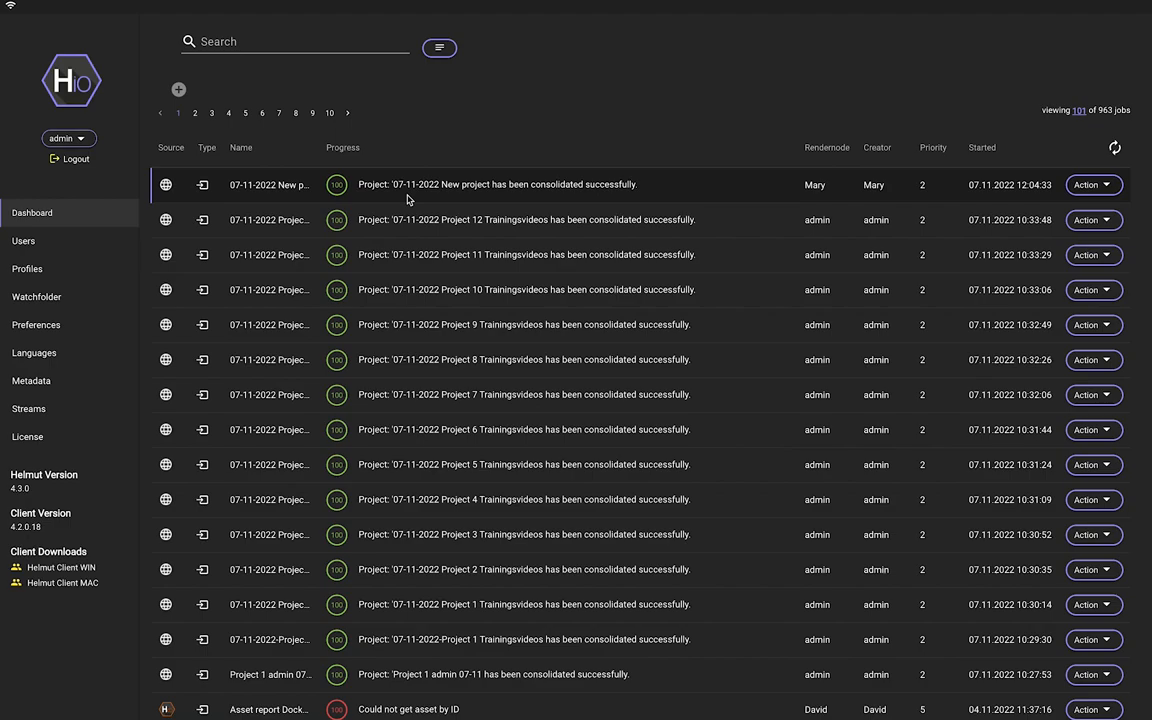
Select the jobs from 07-11-2022 New project through 07-11-2022-Project 1 Trainingsvideos, check which actions they allow, and close their details.
{"action": "left_click", "coordinate": [702, 188]}
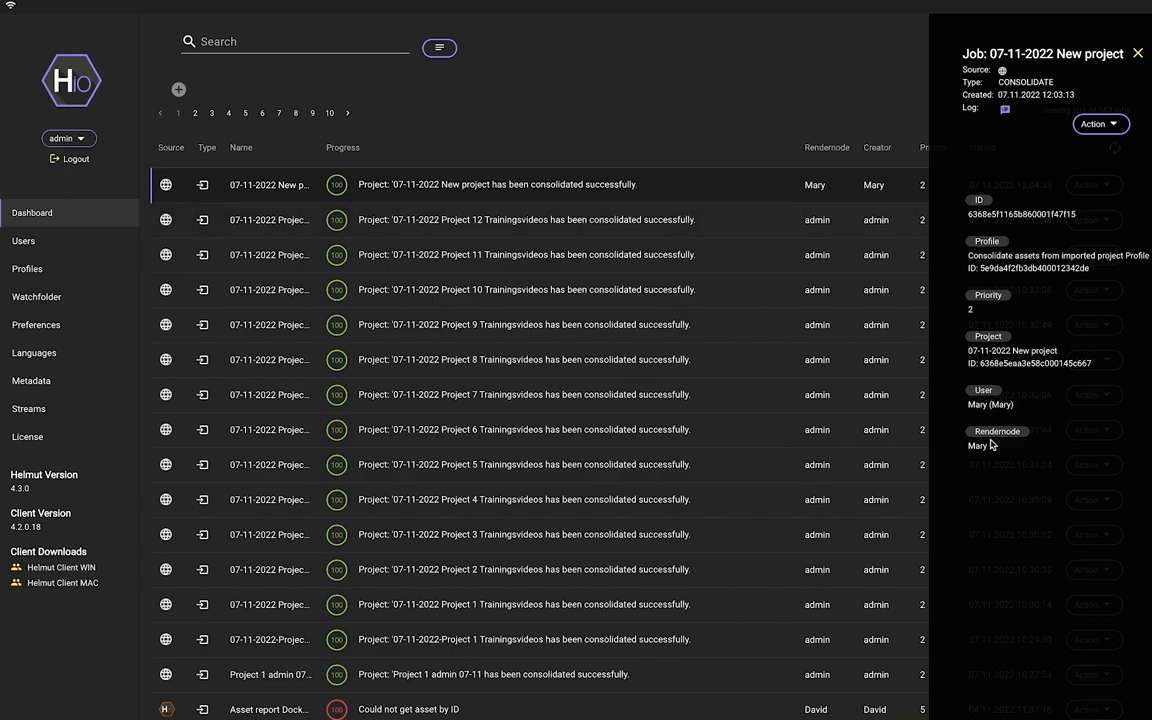
{"action": "left_click", "coordinate": [744, 634], "text": "shift"}
{"action": "left_click", "coordinate": [1097, 127]}
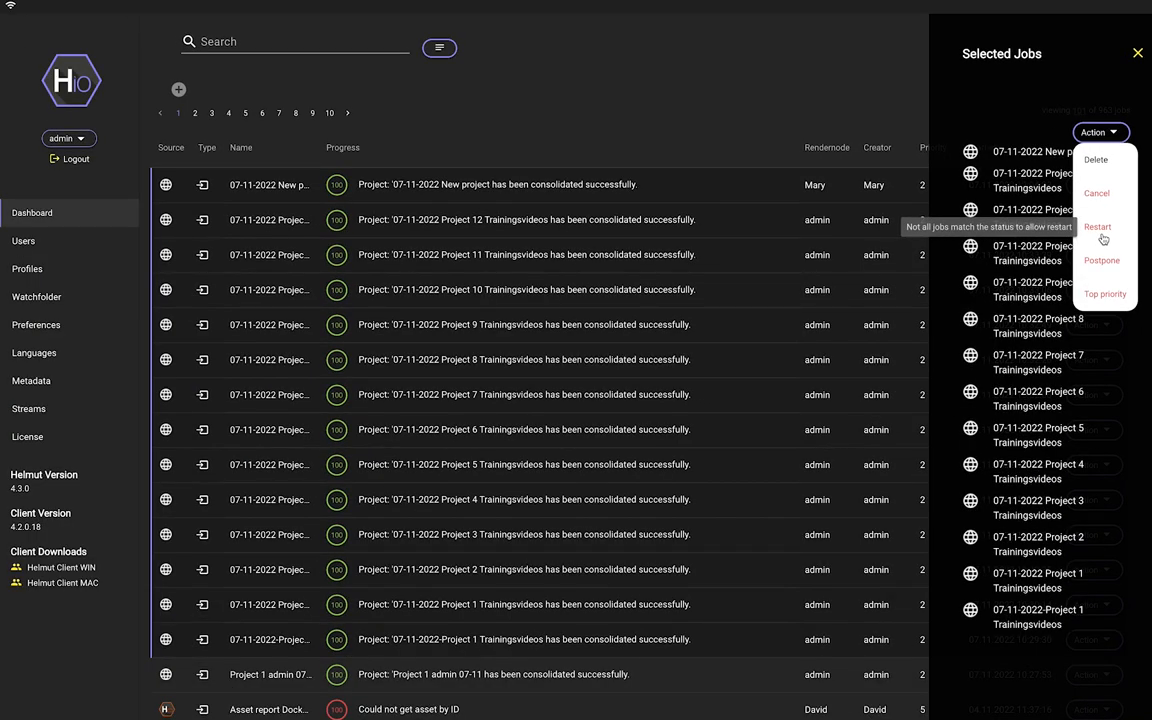
{"action": "left_click", "coordinate": [1137, 54]}
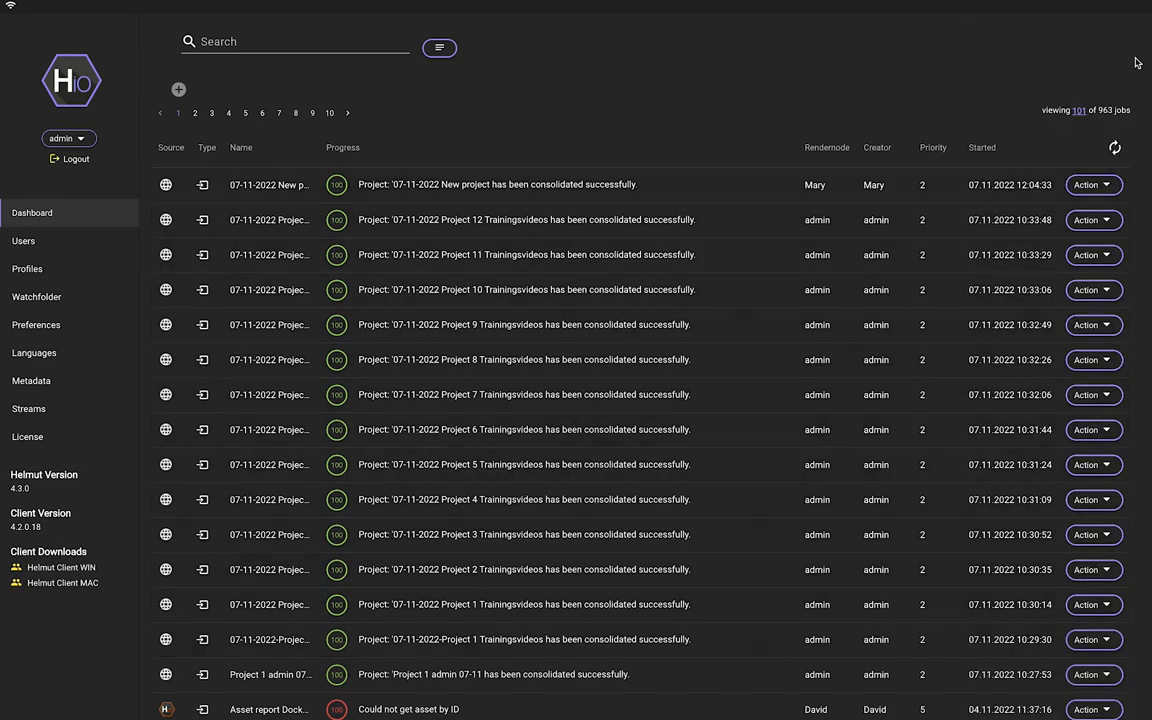
Show page 2 of the job list and check which numbers of jobs per page are offered.
{"action": "left_click", "coordinate": [195, 114]}
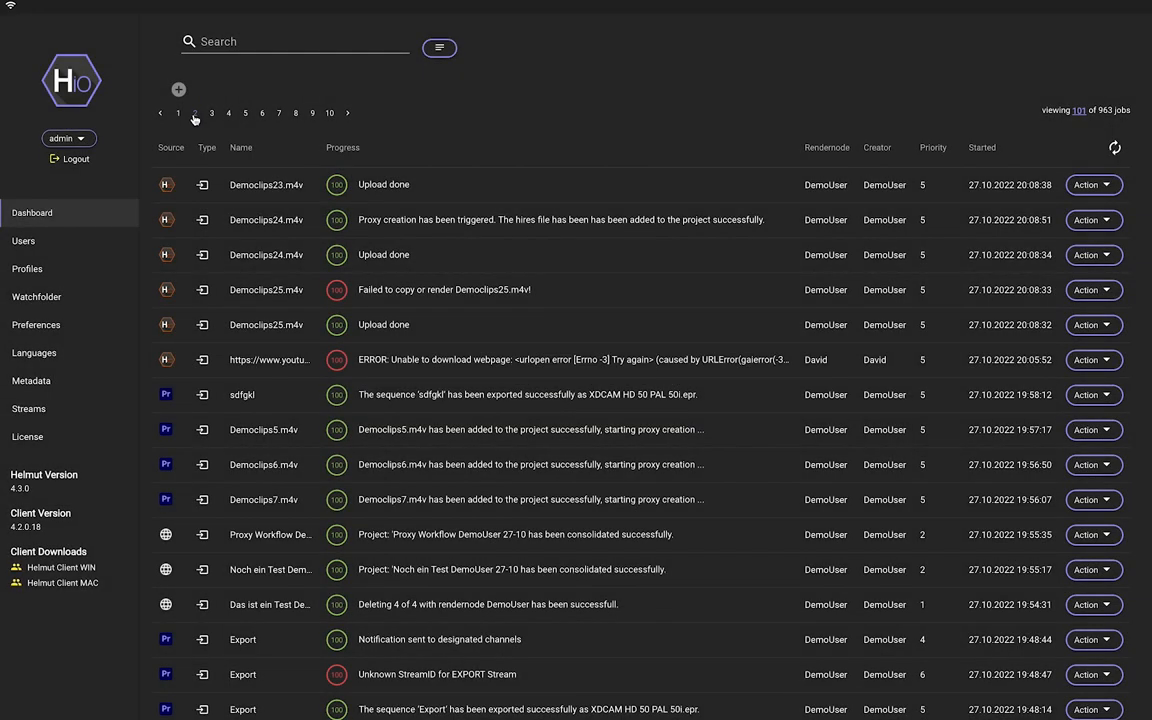
{"action": "left_click", "coordinate": [1077, 114]}
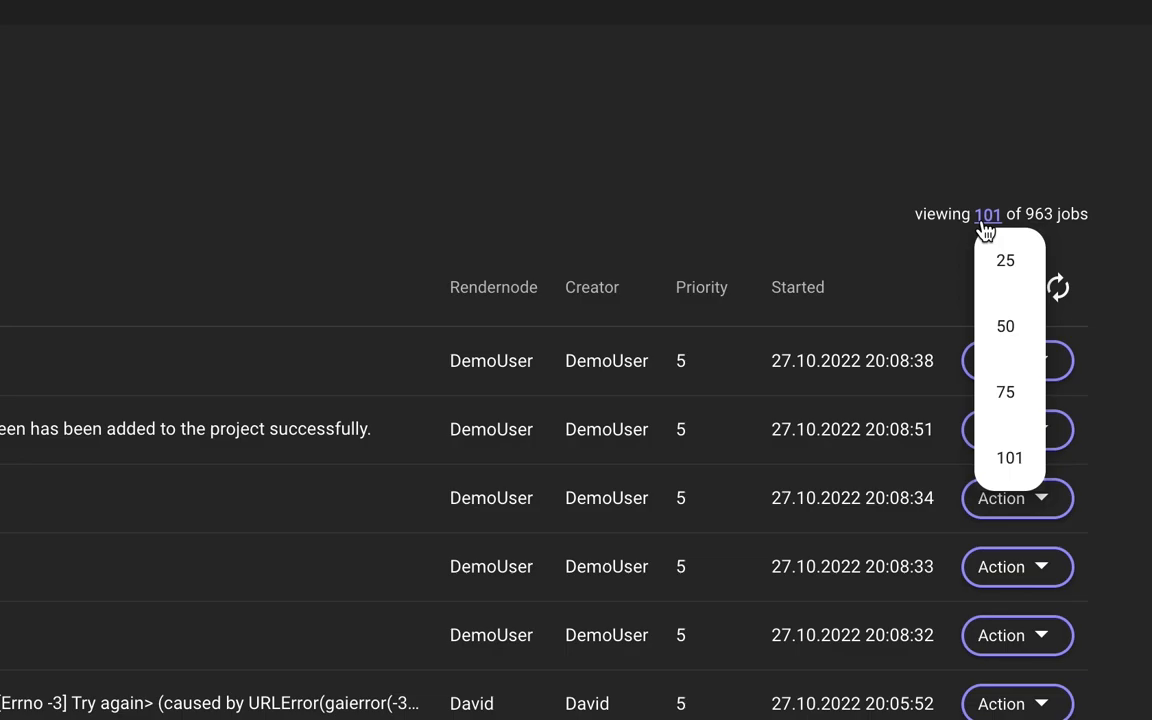
{"action": "left_click", "coordinate": [974, 216]}
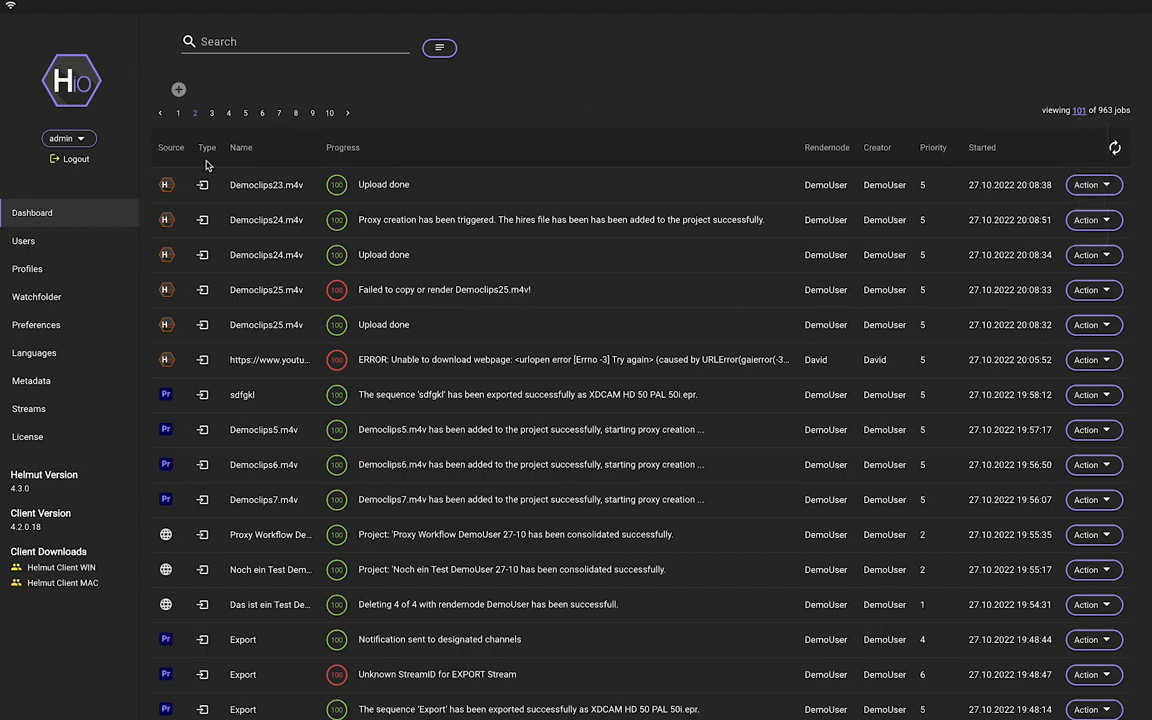
Look at the Users page, go on to Profiles, and start a new profile named My profile.
{"action": "left_click", "coordinate": [50, 251]}
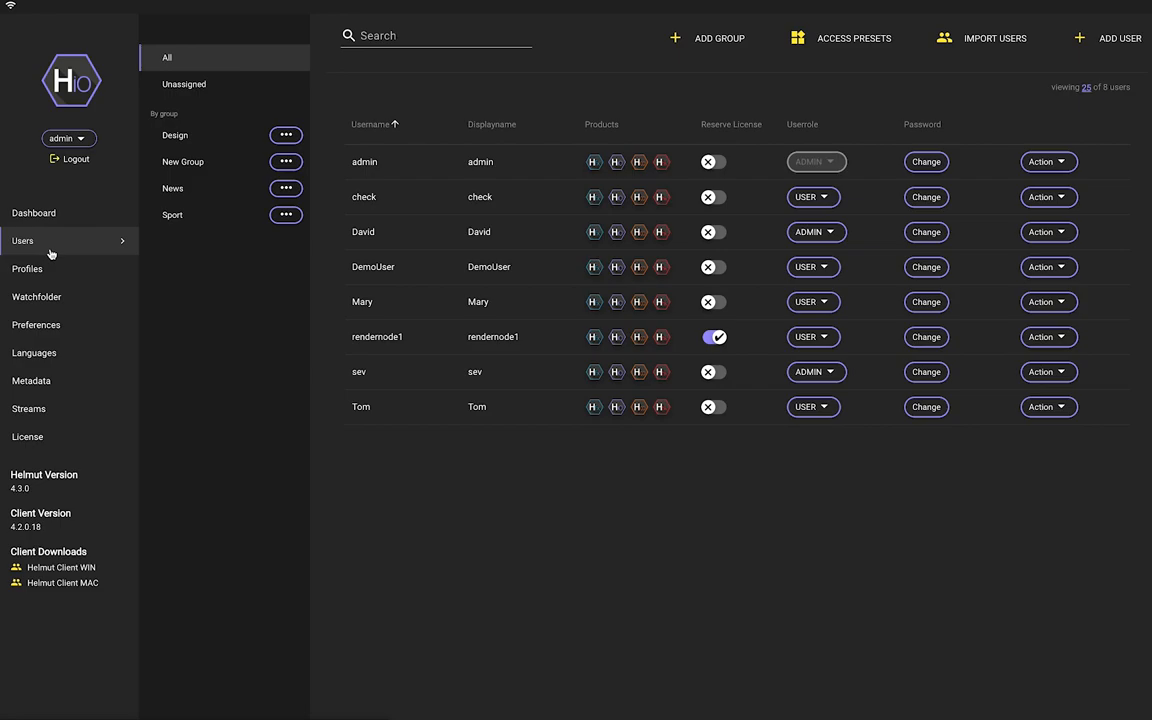
{"action": "left_click", "coordinate": [49, 268]}
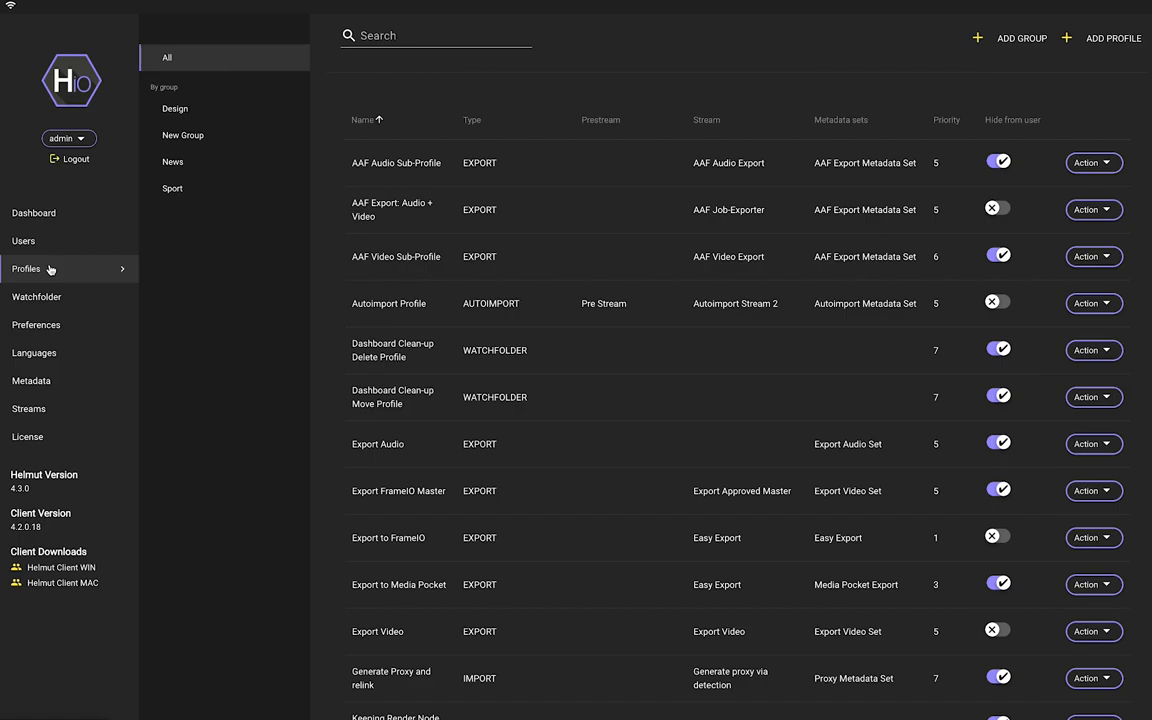
{"action": "left_click", "coordinate": [1106, 43]}
{"action": "left_click", "coordinate": [548, 121]}
{"action": "type", "text": "M"}
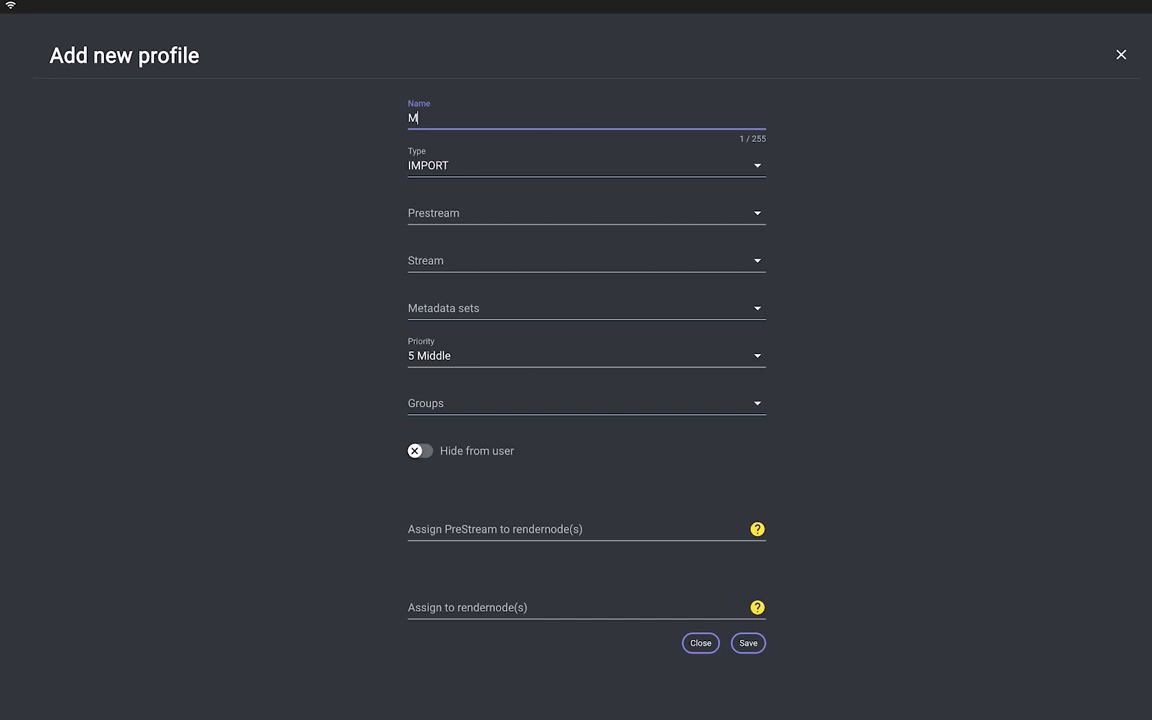
{"action": "type", "text": "y profile"}
Set the new profile's type to AUTOIMPORT and review the other type choices.
{"action": "left_click", "coordinate": [528, 168]}
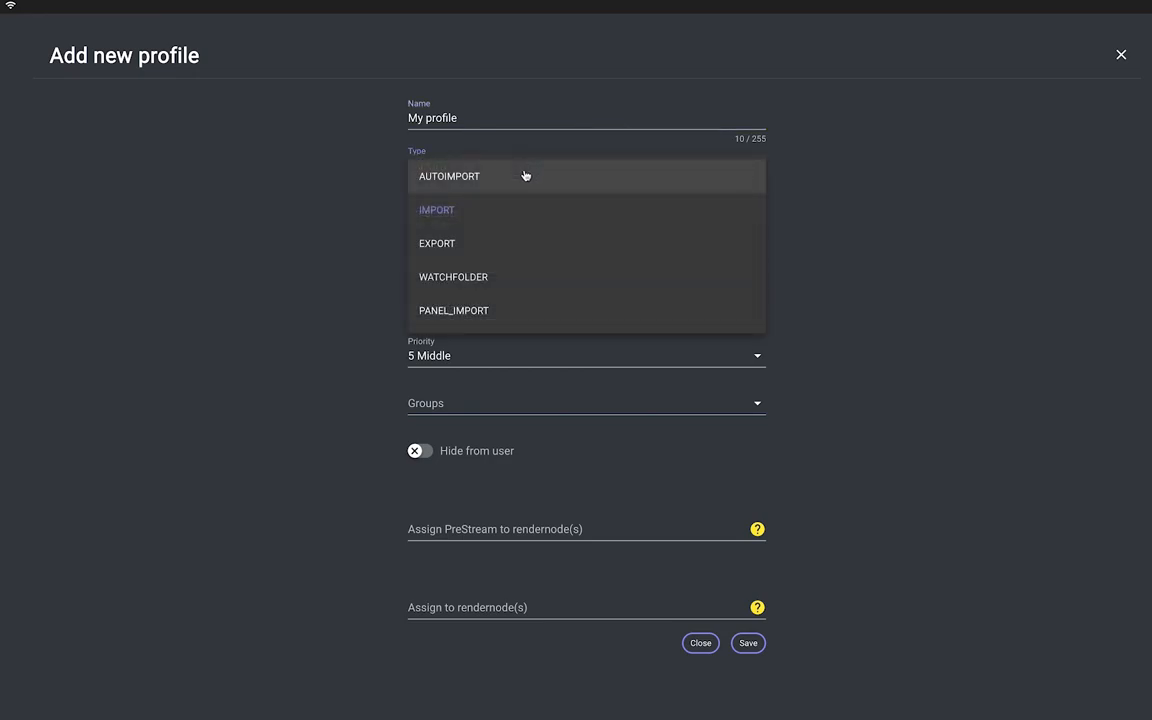
{"action": "left_click", "coordinate": [525, 175]}
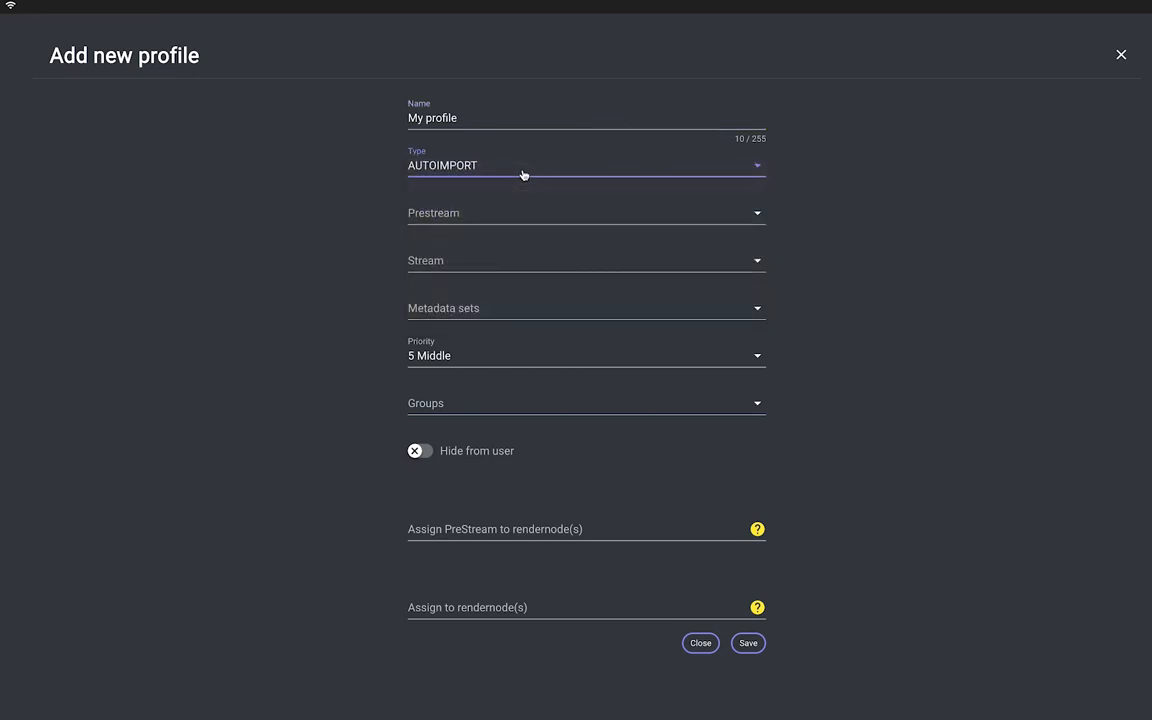
{"action": "left_click", "coordinate": [524, 175]}
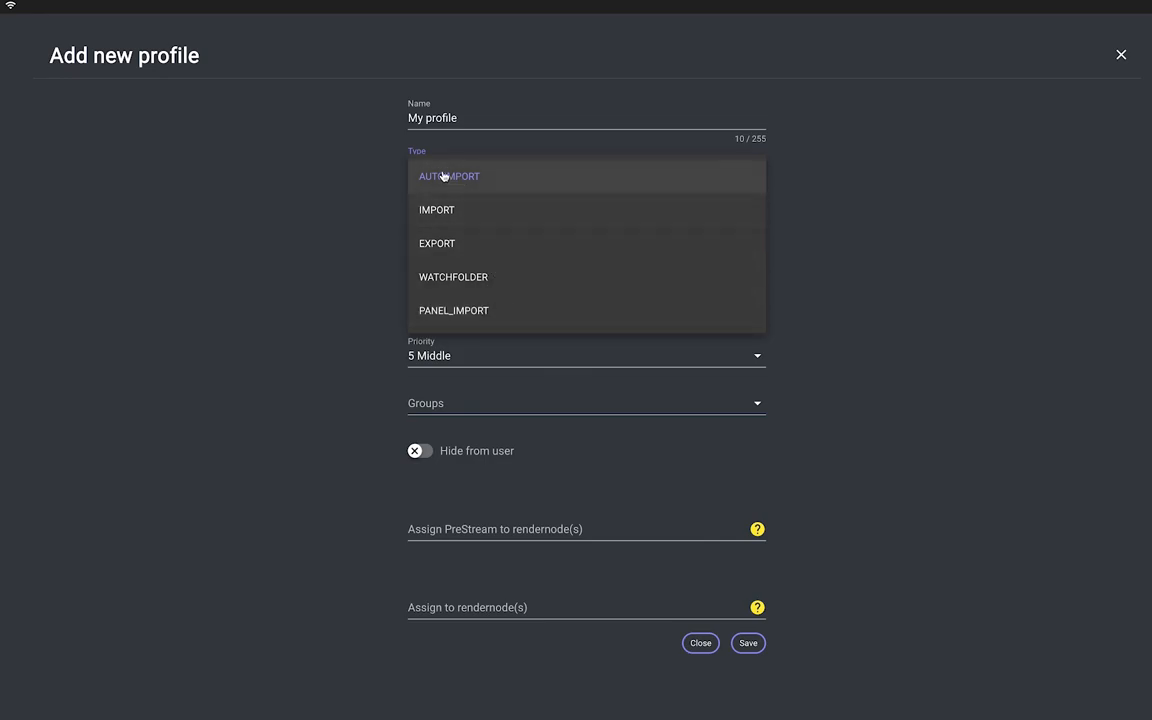
{"action": "left_click", "coordinate": [350, 158]}
Assign Pre Stream as the profile's prestream and Autoimport Stream 2 as its stream.
{"action": "left_click", "coordinate": [451, 222]}
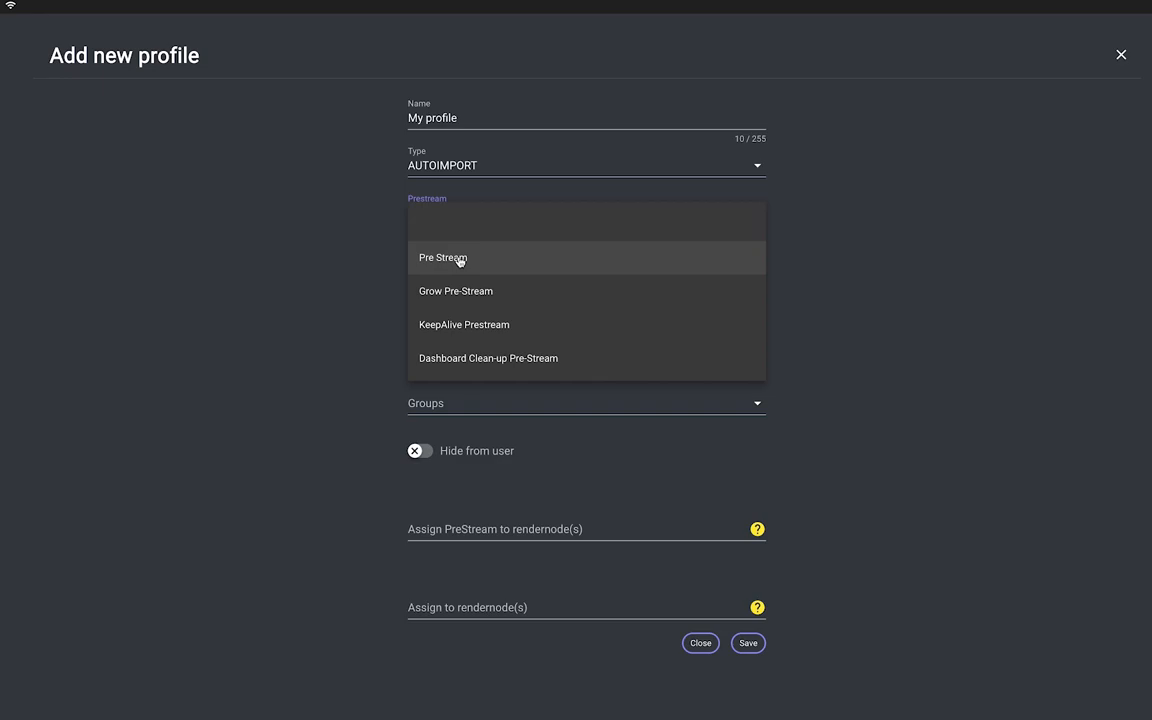
{"action": "left_click", "coordinate": [460, 260]}
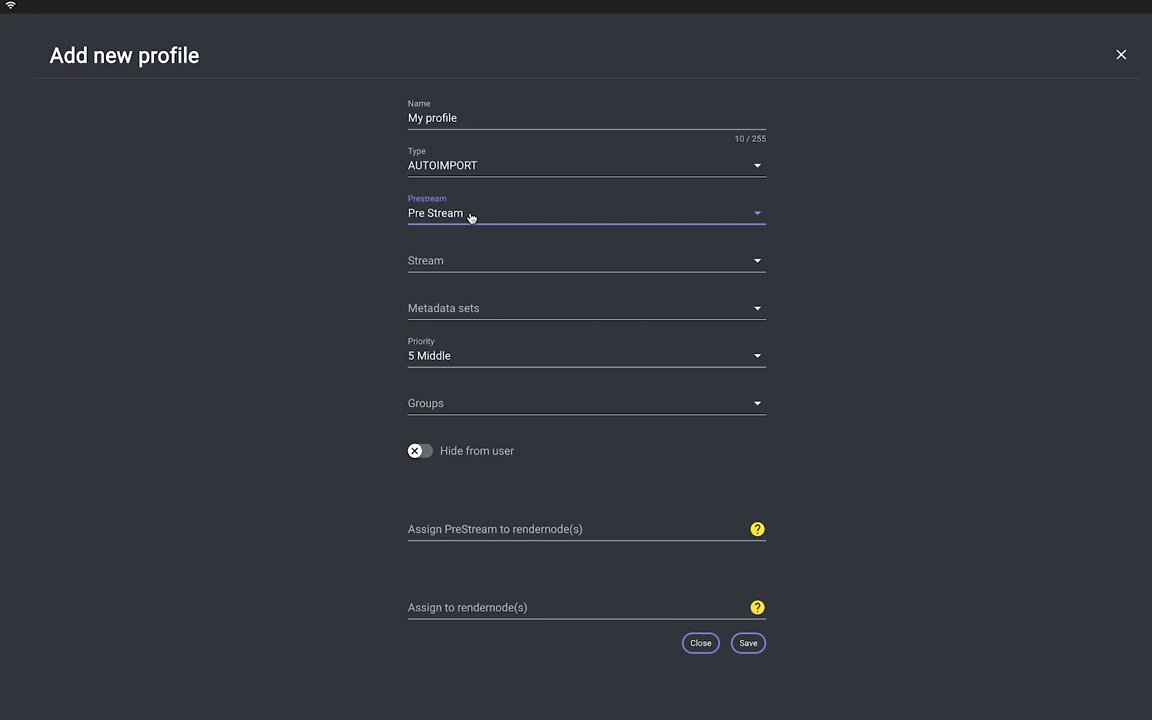
{"action": "left_click", "coordinate": [467, 263]}
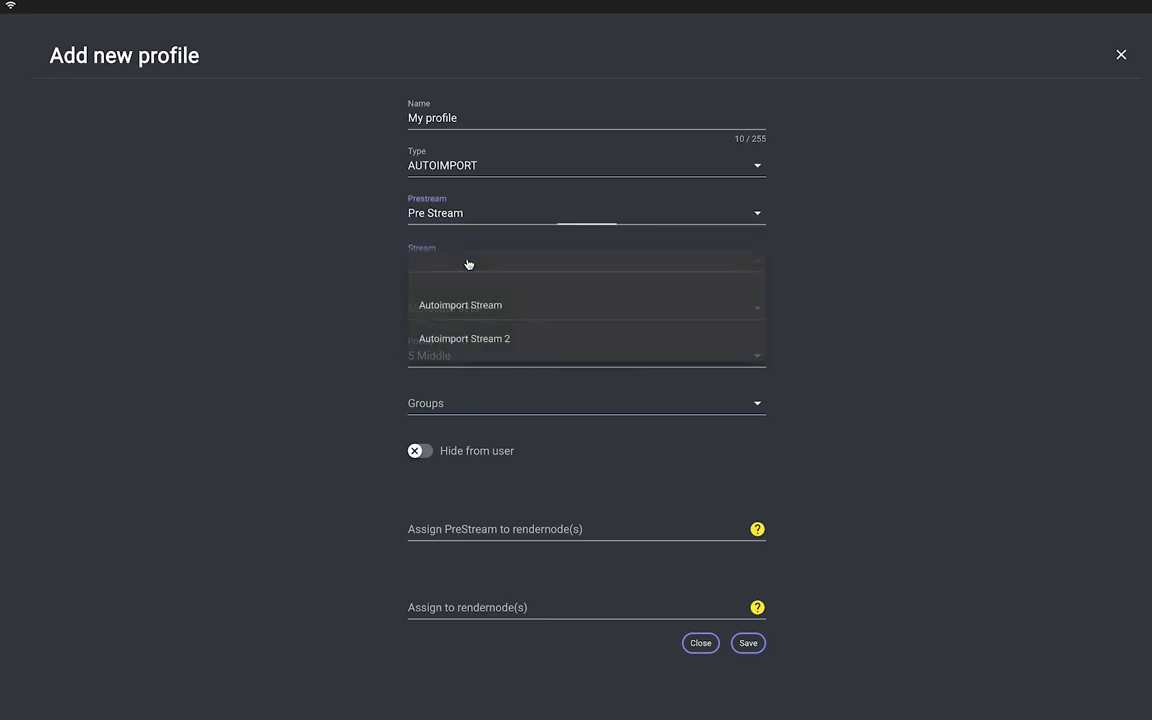
{"action": "left_click", "coordinate": [479, 334]}
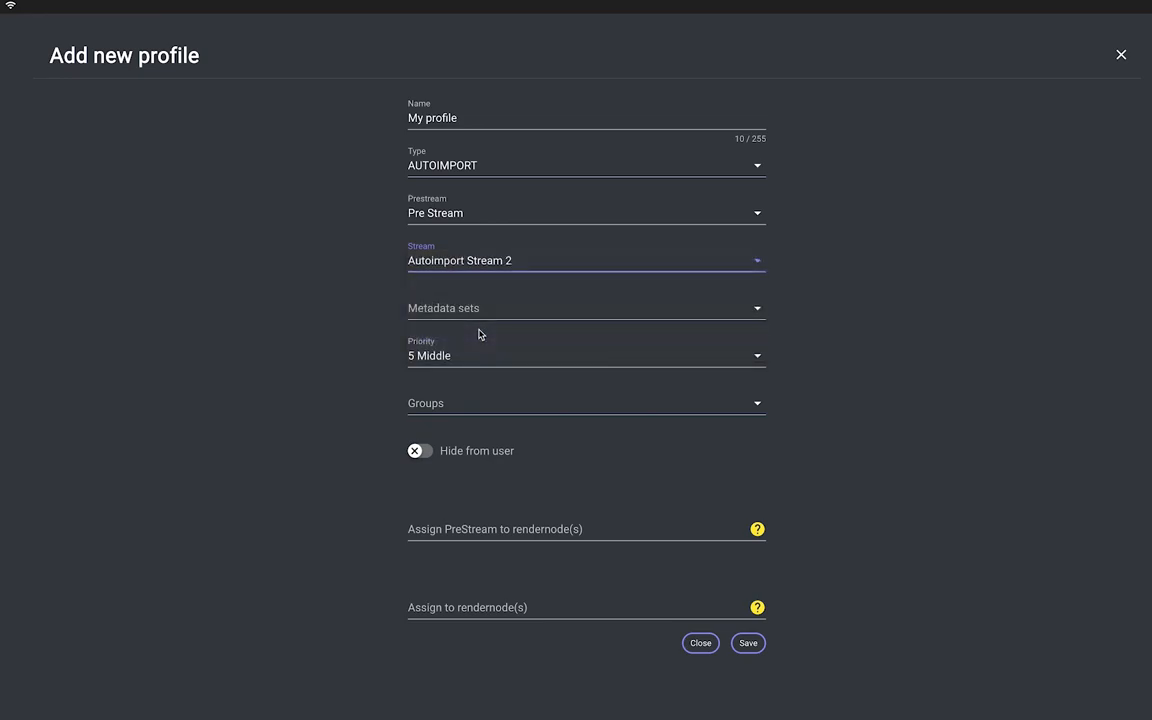
Try the IMPORT type with the ffmpeg proxy generator stream, and return the profile's type to AUTOIMPORT.
{"action": "left_click", "coordinate": [487, 168]}
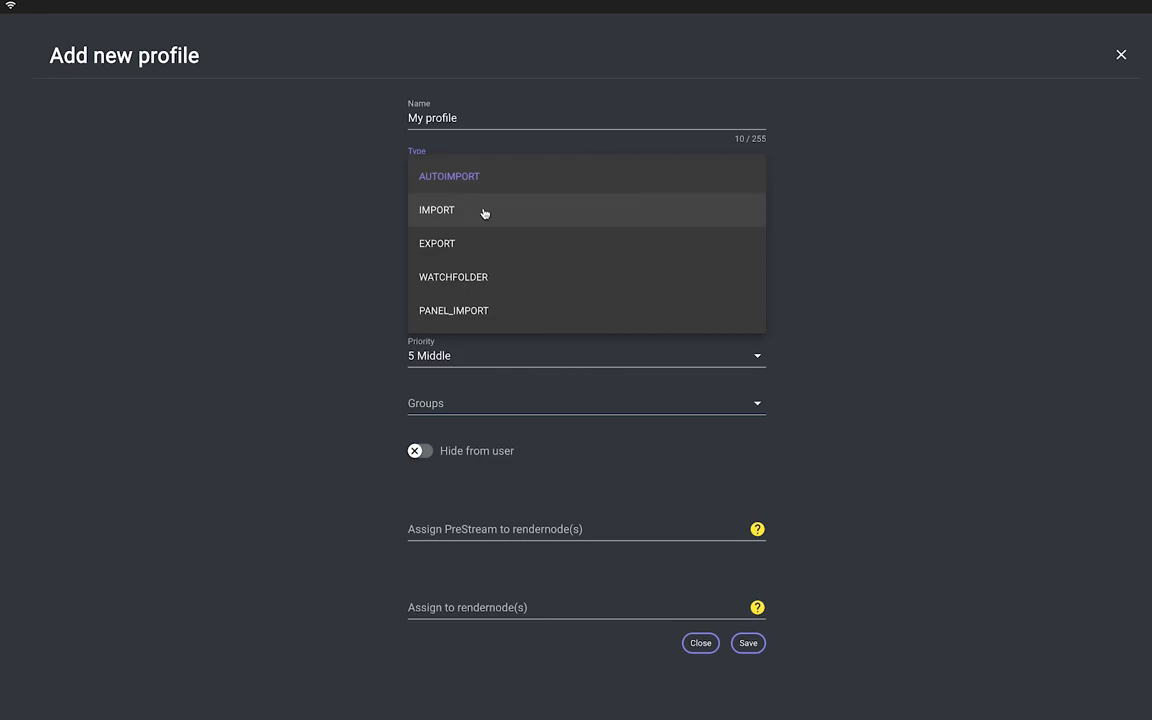
{"action": "left_click", "coordinate": [484, 211]}
{"action": "left_click", "coordinate": [473, 261]}
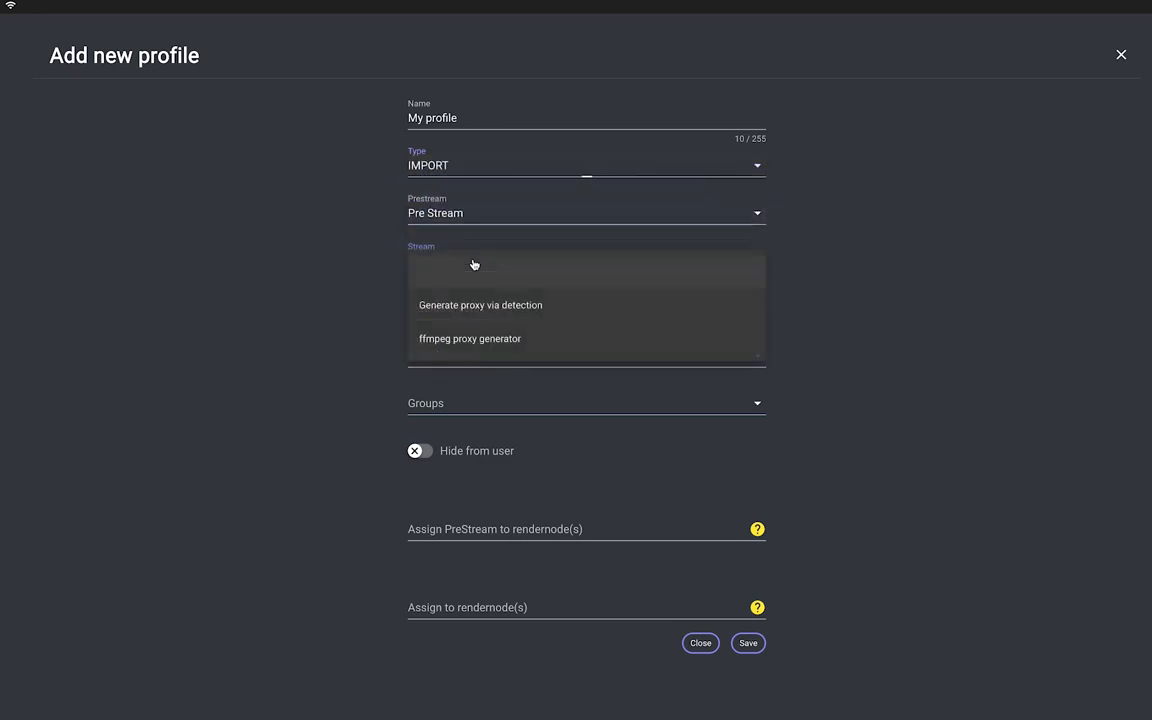
{"action": "left_click", "coordinate": [476, 337]}
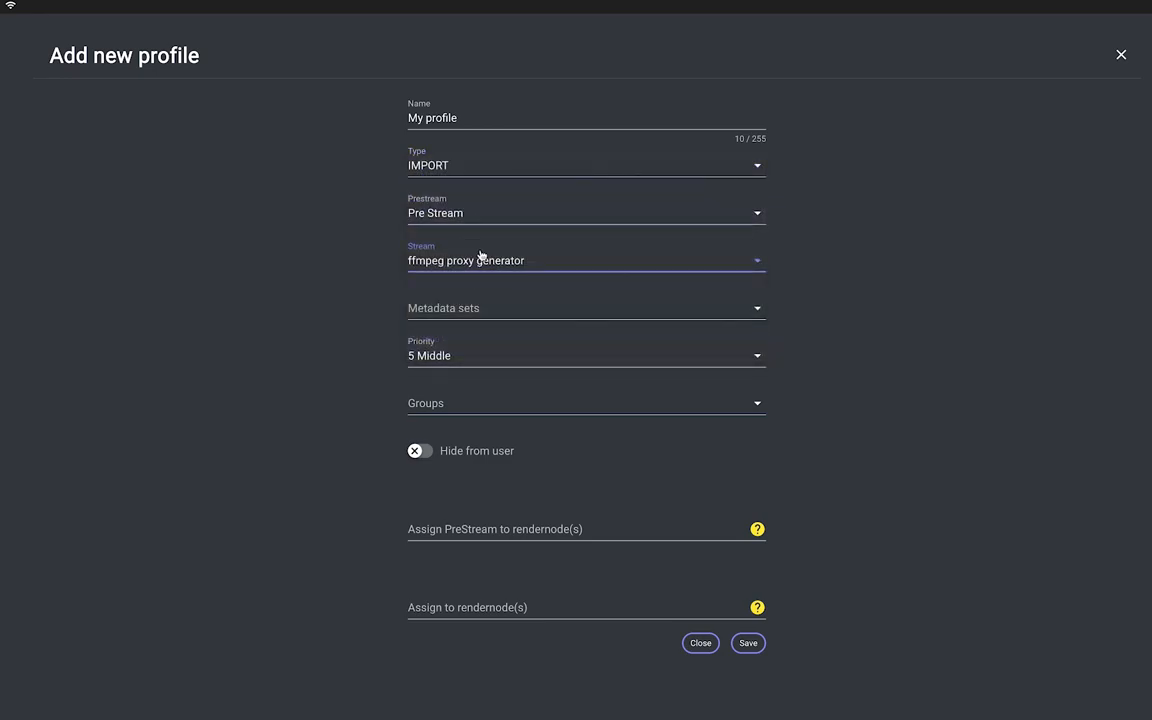
{"action": "left_click", "coordinate": [483, 175]}
{"action": "left_click", "coordinate": [483, 175]}
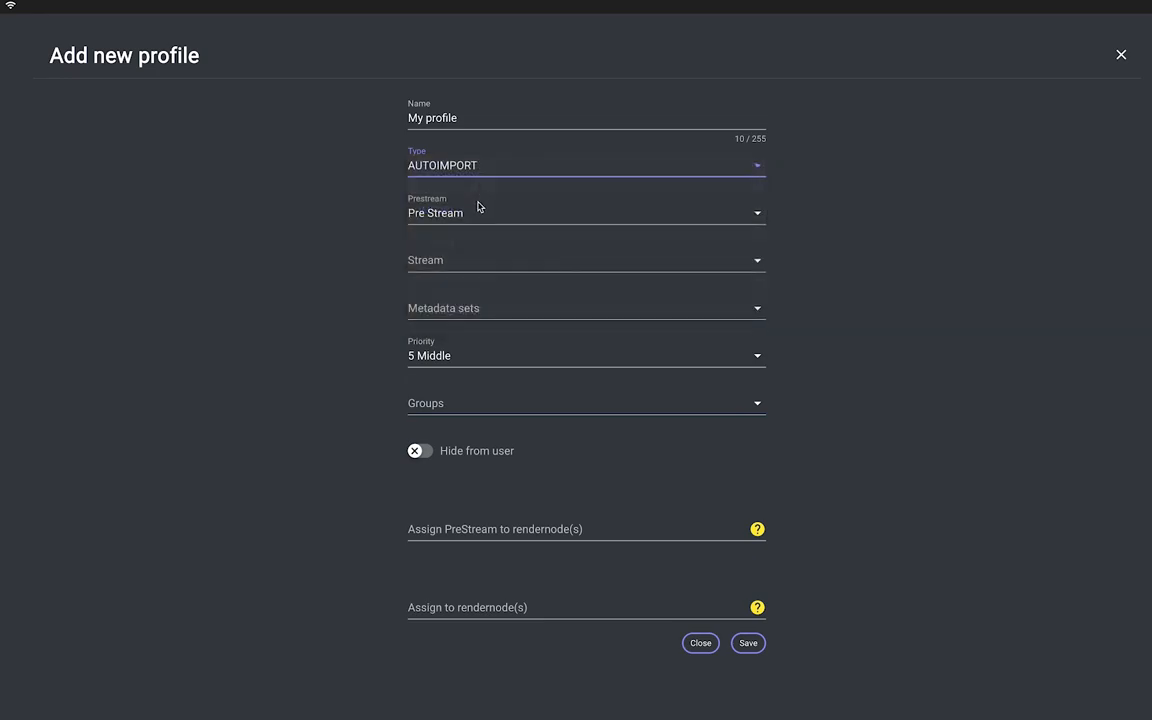
Choose the Cosmo Web Export metadata set and review the priority levels, keeping 5 Middle.
{"action": "left_click", "coordinate": [460, 311]}
{"action": "left_click", "coordinate": [463, 350]}
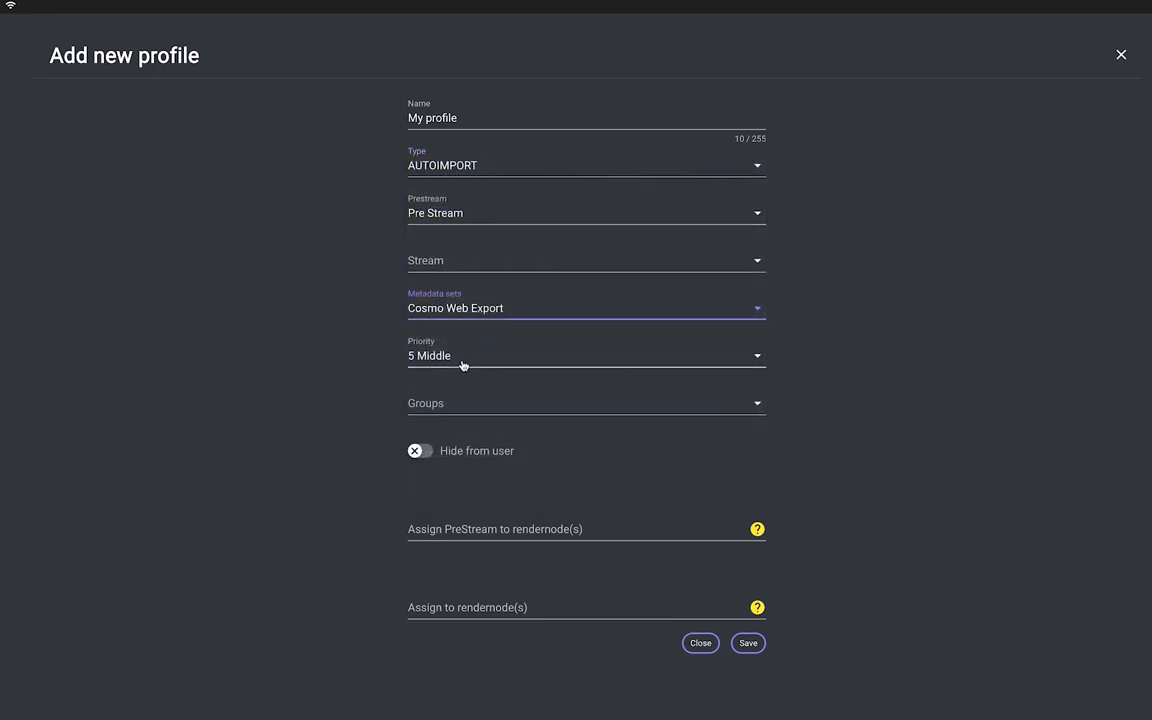
{"action": "left_click", "coordinate": [463, 365]}
{"action": "scroll", "coordinate": [465, 383], "scroll_direction": "down", "scroll_amount": 2}
{"action": "scroll", "coordinate": [465, 383], "scroll_direction": "up", "scroll_amount": 1}
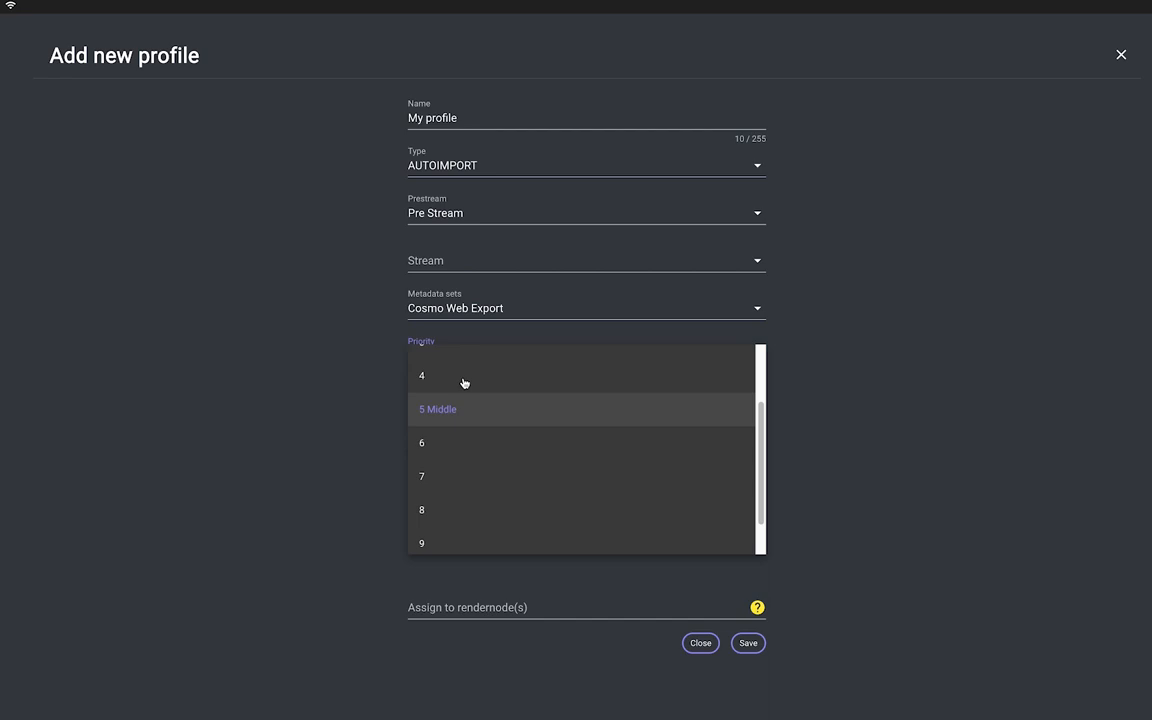
{"action": "left_click", "coordinate": [358, 357]}
Assign the profile to the groups Design and New Group only, after trying the selection of all groups.
{"action": "left_click", "coordinate": [445, 407]}
{"action": "left_click", "coordinate": [430, 413]}
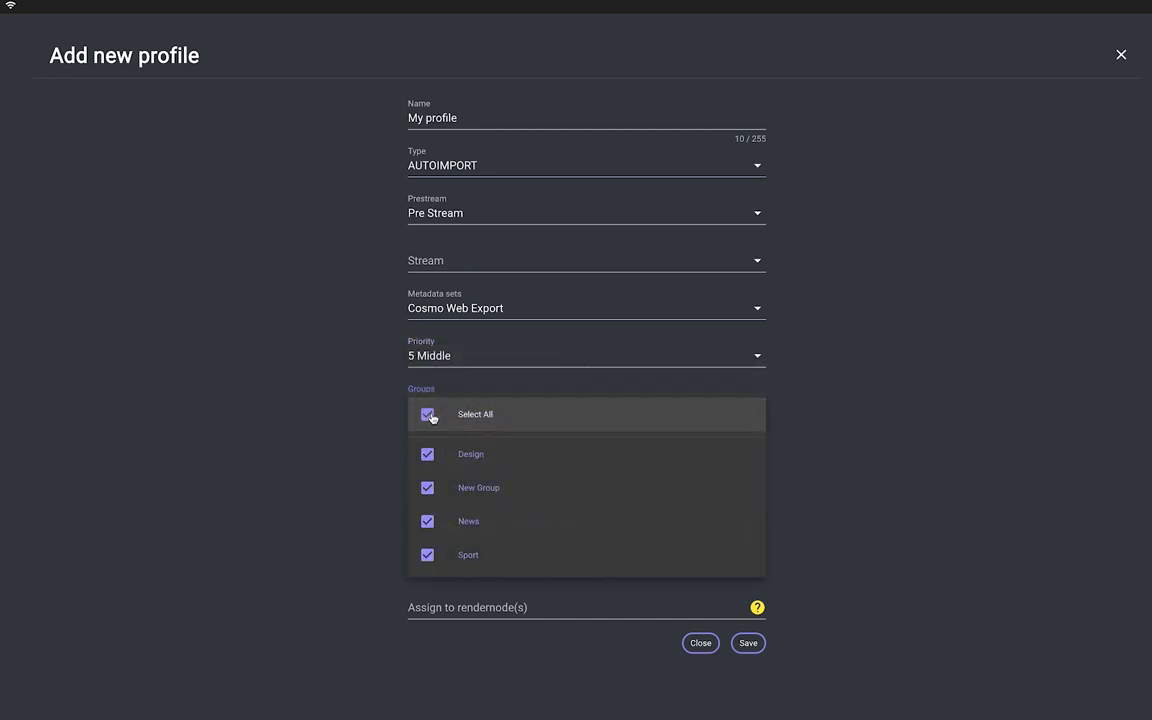
{"action": "left_click", "coordinate": [430, 415]}
{"action": "left_click", "coordinate": [429, 454]}
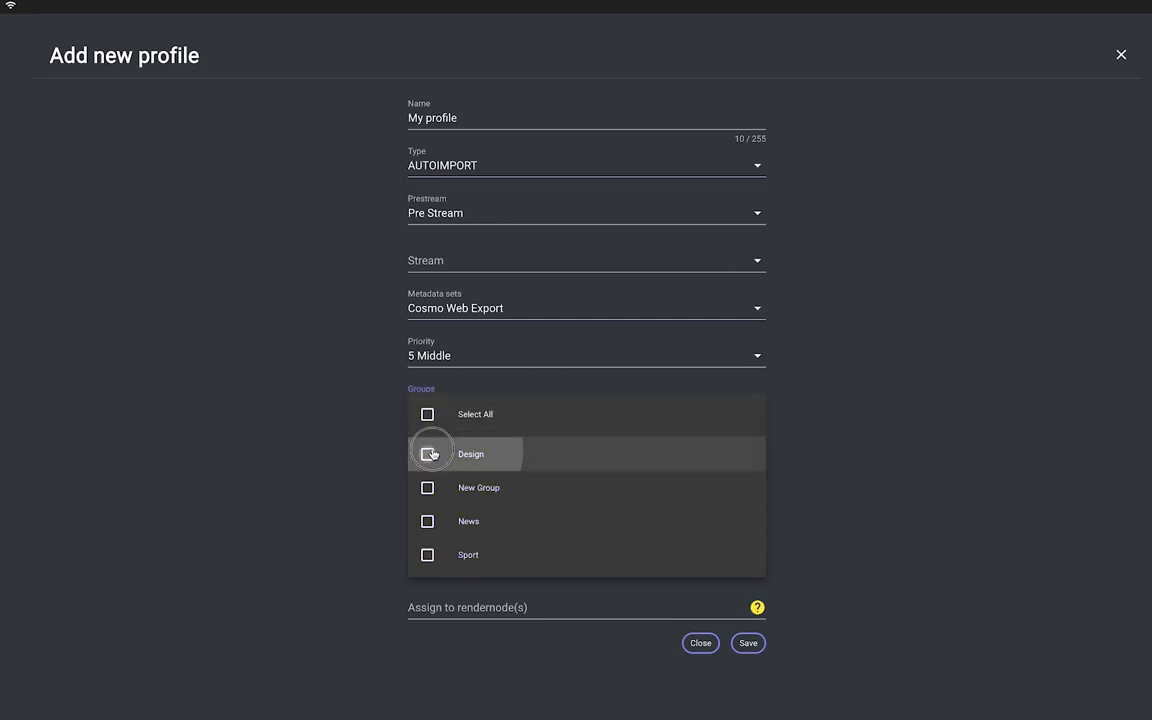
{"action": "left_click", "coordinate": [429, 487]}
{"action": "left_click", "coordinate": [349, 478]}
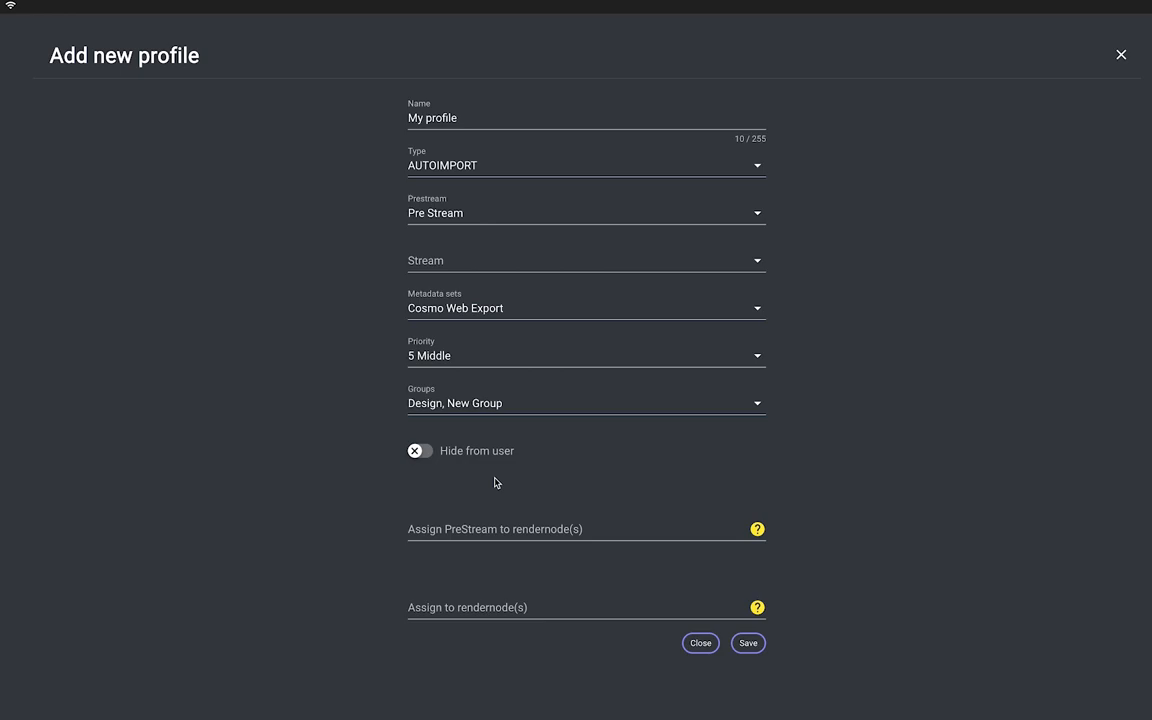
Hide the profile from users and assign its prestream to the rendernode wildcard {user.name}.
{"action": "left_click", "coordinate": [421, 452]}
{"action": "left_click", "coordinate": [449, 529]}
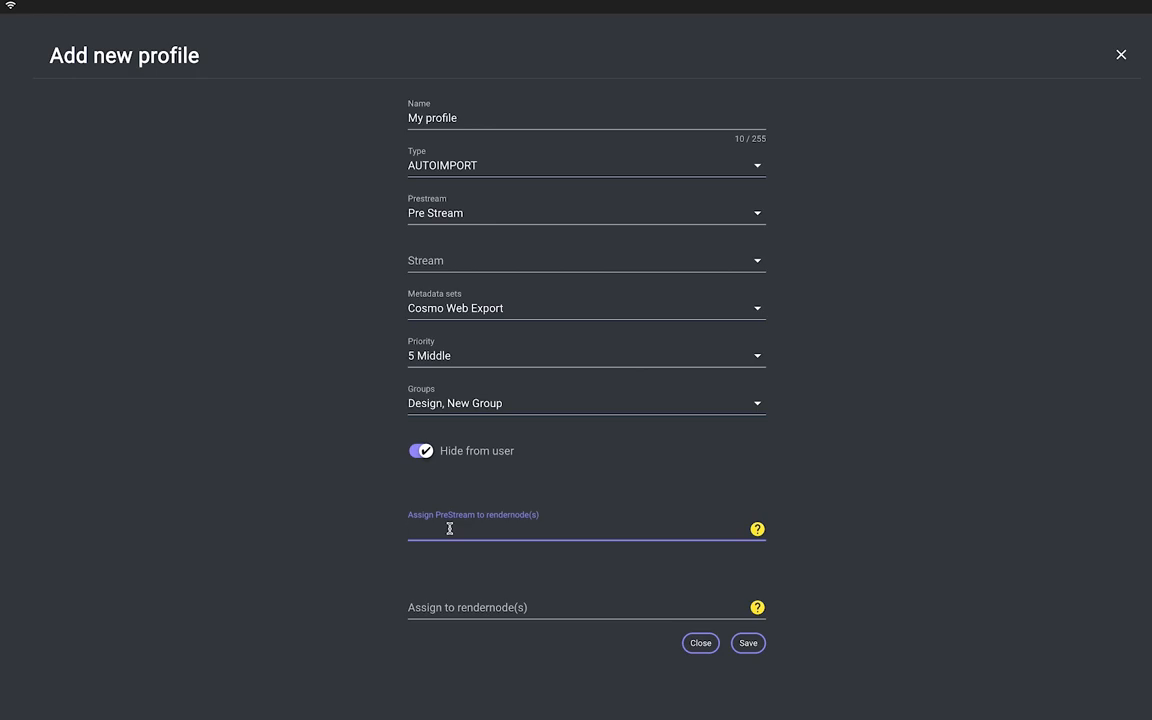
{"action": "type", "text": "(user.name)"}
Assign the profile to the rendernodes rendernode1 and rendernode2 as a comma-separated list.
{"action": "left_click", "coordinate": [464, 602]}
{"action": "type", "text": "renderno"}
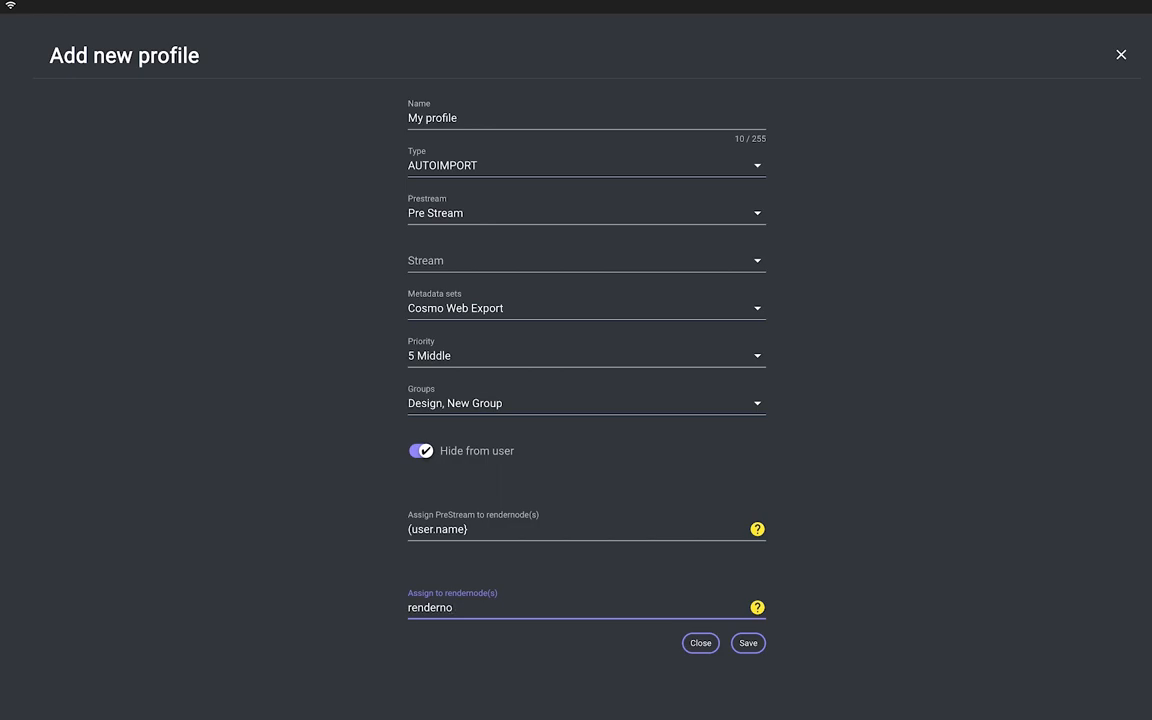
{"action": "type", "text": "de1,rendero"}
{"action": "key", "text": "BackSpace"}
{"action": "type", "text": "node2,"}
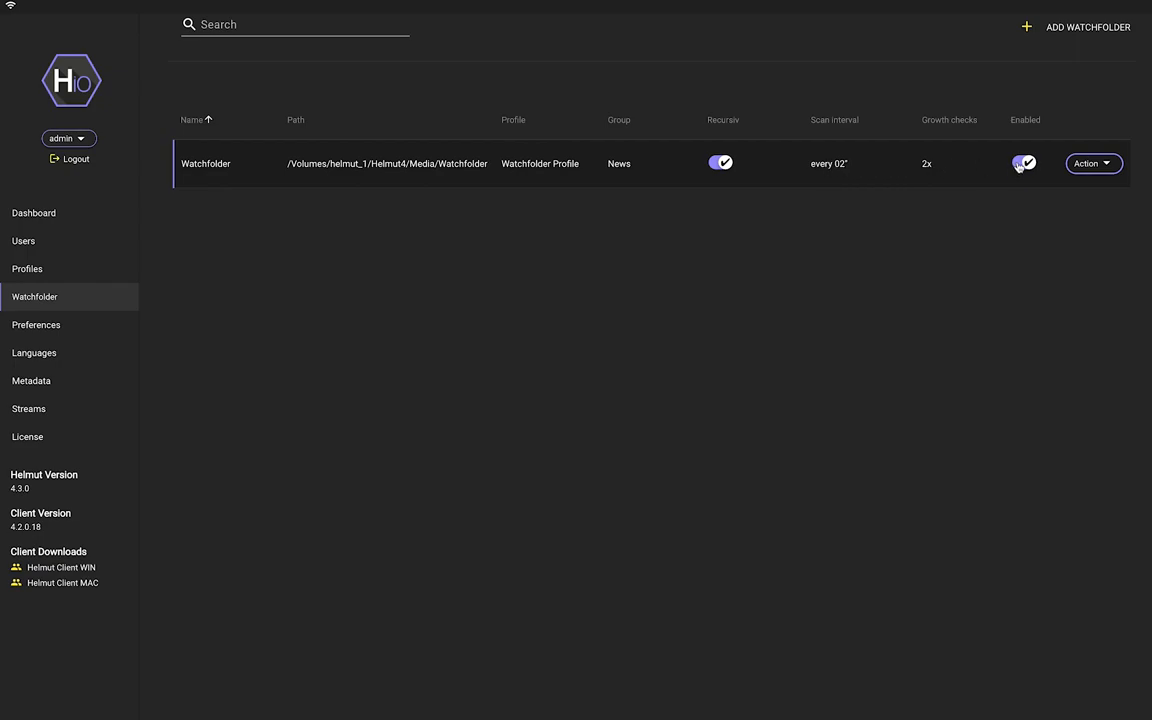
Inspect the edit settings of the existing watchfolder and close them without saving.
{"action": "left_click", "coordinate": [1092, 165]}
{"action": "left_click", "coordinate": [1087, 193]}
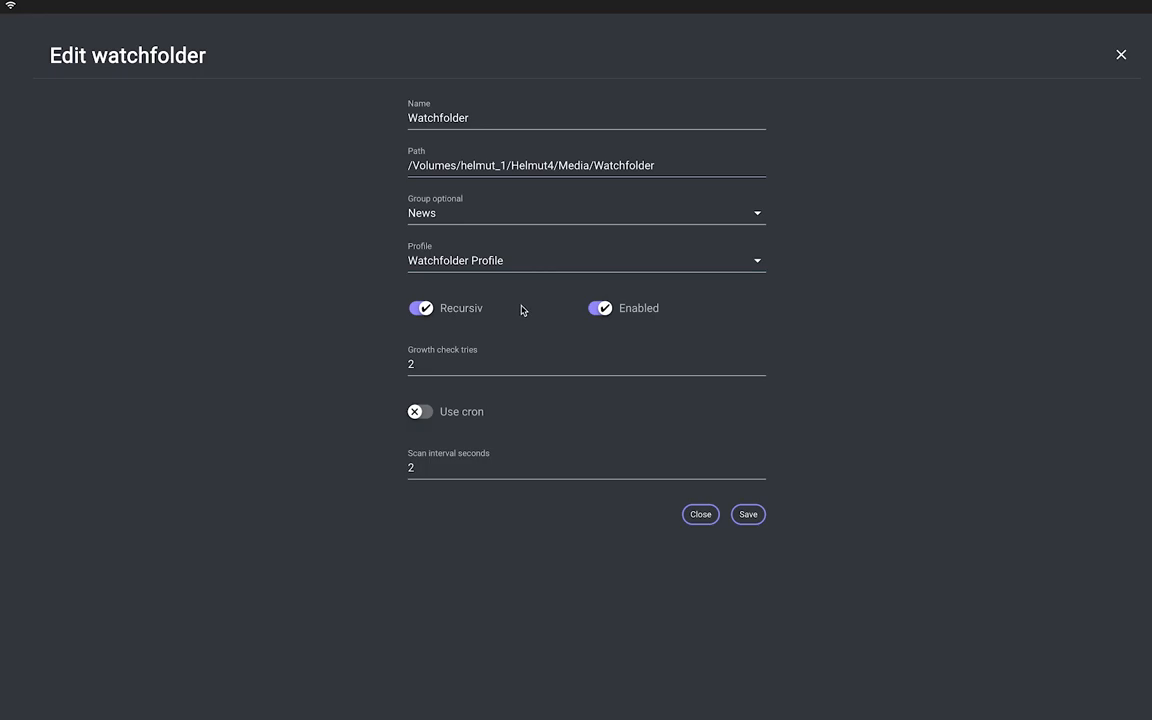
{"action": "left_click", "coordinate": [695, 516]}
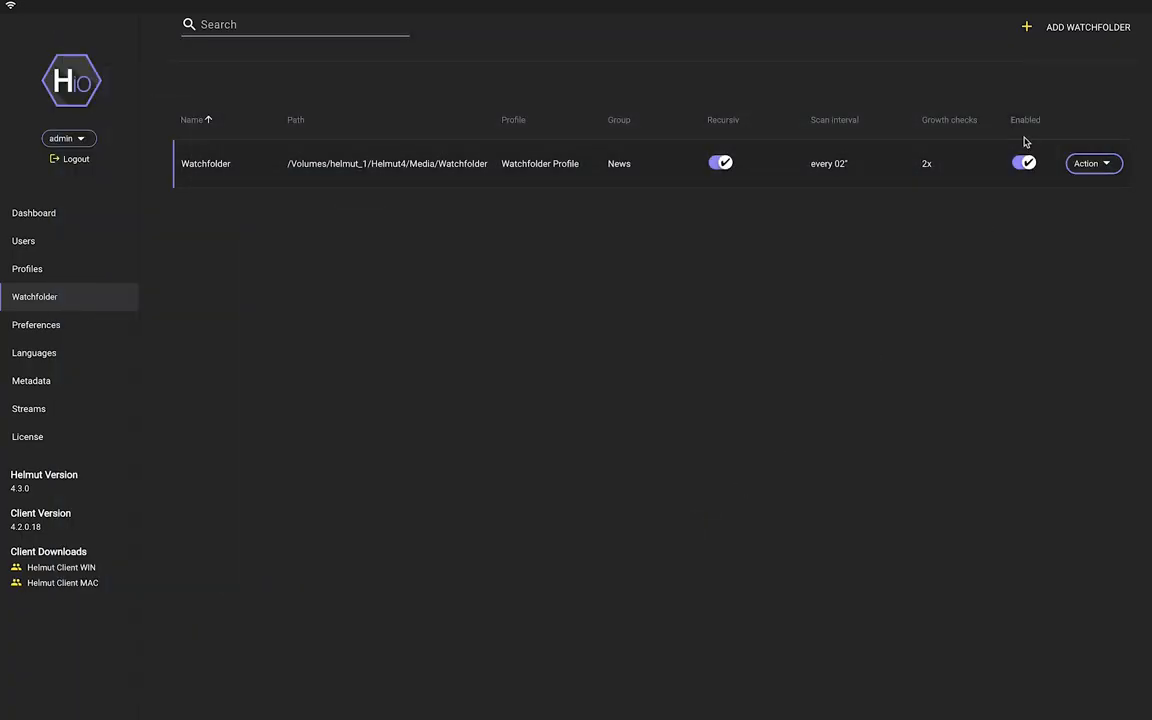
Start a new watchfolder named New watchfolder with the path /Volumes/Folder1.
{"action": "left_click", "coordinate": [1070, 34]}
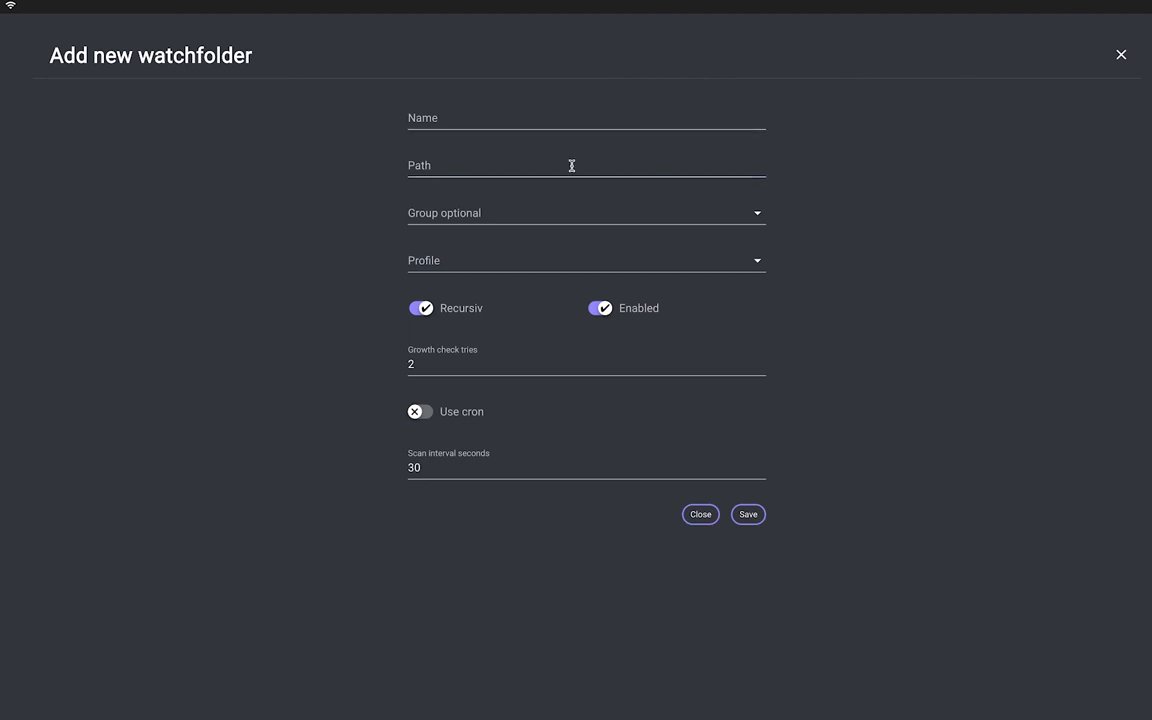
{"action": "left_click", "coordinate": [527, 121]}
{"action": "type", "text": "New wa"}
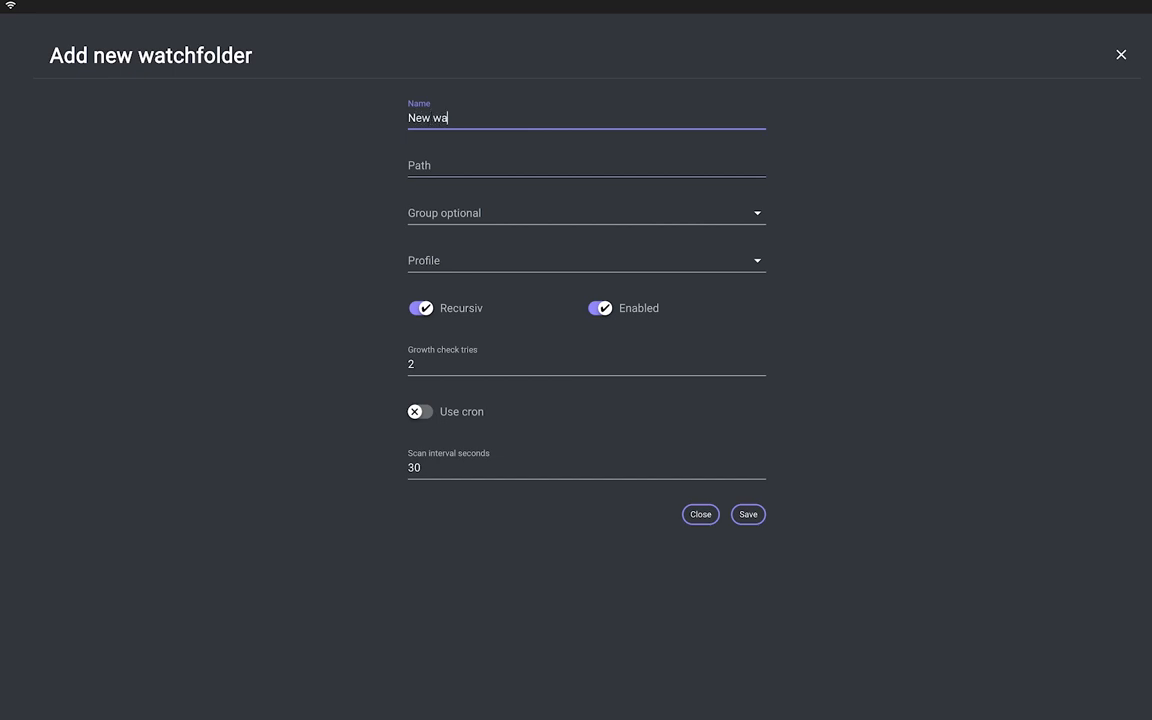
{"action": "type", "text": "tchfolder"}
{"action": "left_click", "coordinate": [483, 160]}
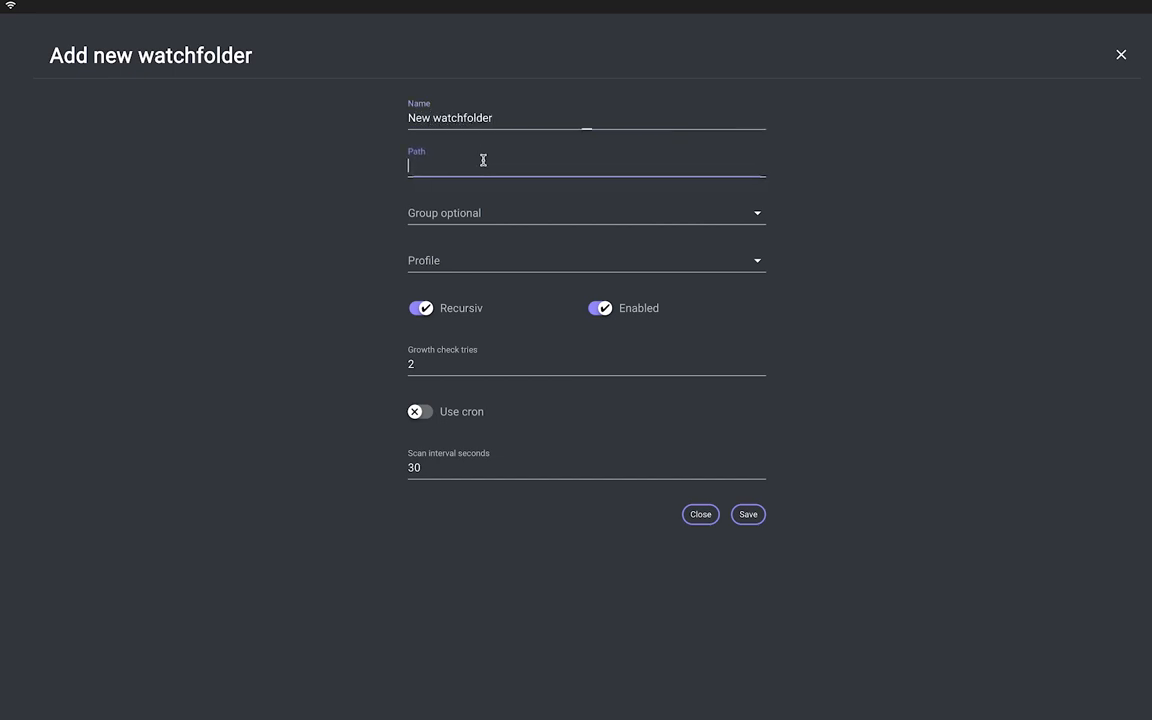
{"action": "type", "text": "/Volumes/Folder1"}
Assign the new watchfolder to the News group and give it the Watchfolder Profile.
{"action": "left_click", "coordinate": [458, 218]}
{"action": "left_click", "coordinate": [463, 257]}
{"action": "left_click", "coordinate": [470, 265]}
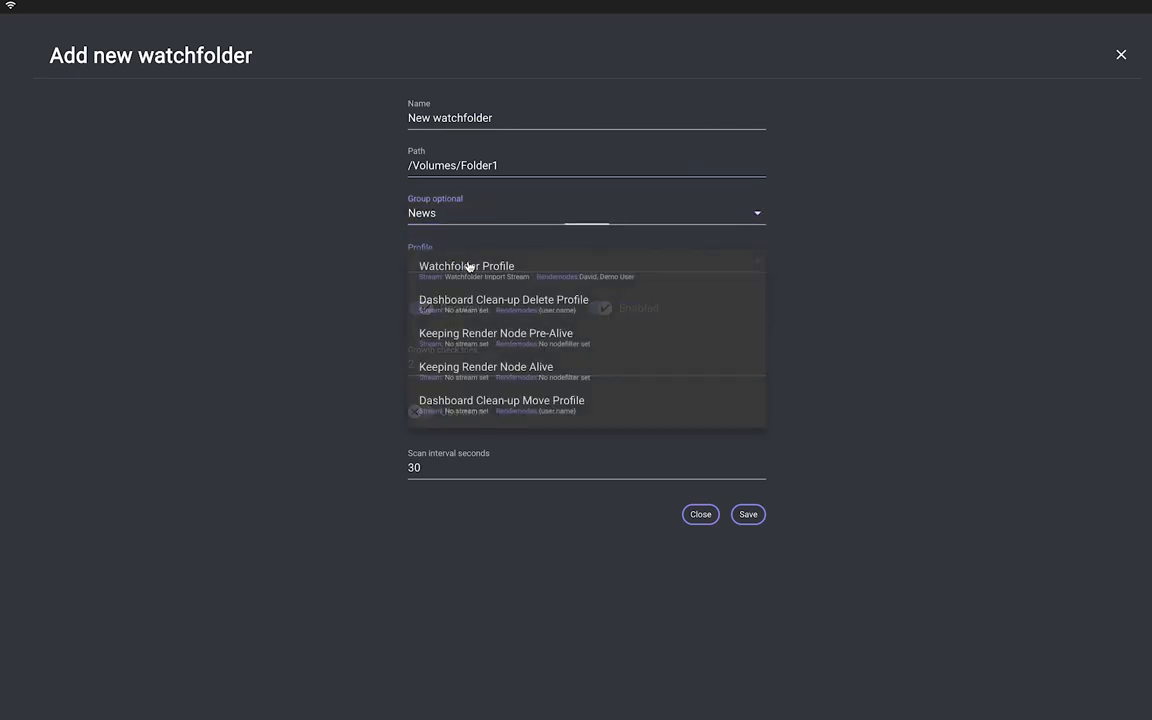
{"action": "left_click", "coordinate": [468, 264]}
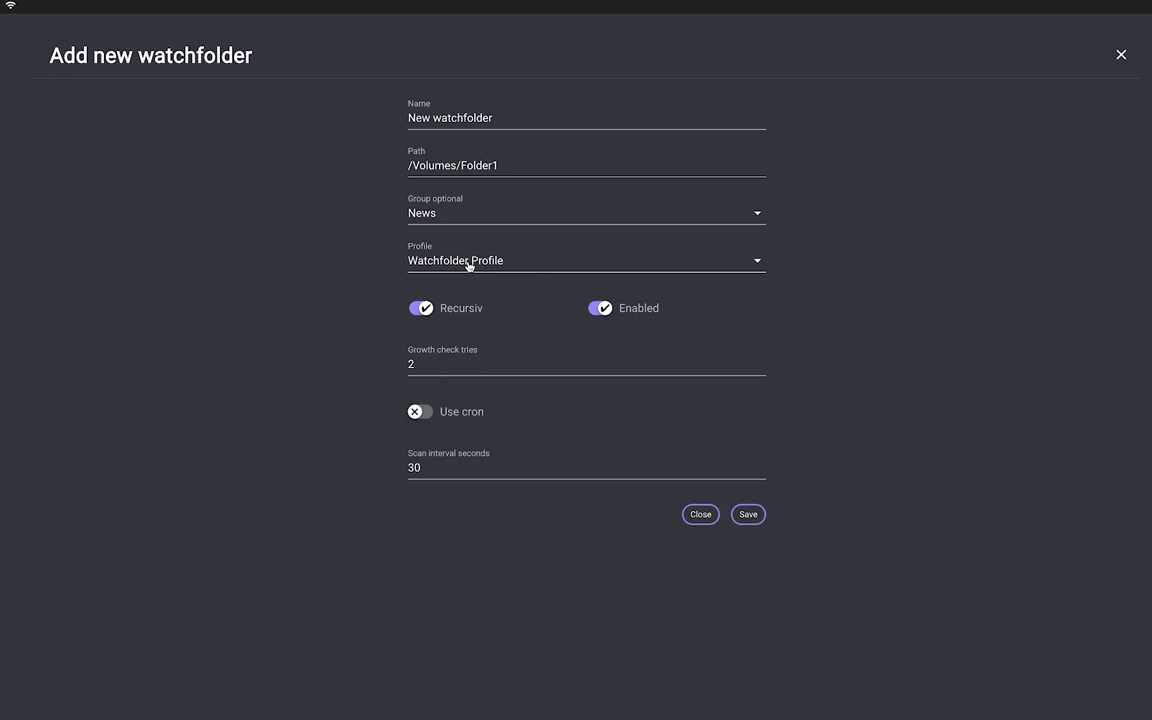
{"action": "left_click", "coordinate": [468, 263]}
{"action": "left_click", "coordinate": [468, 266]}
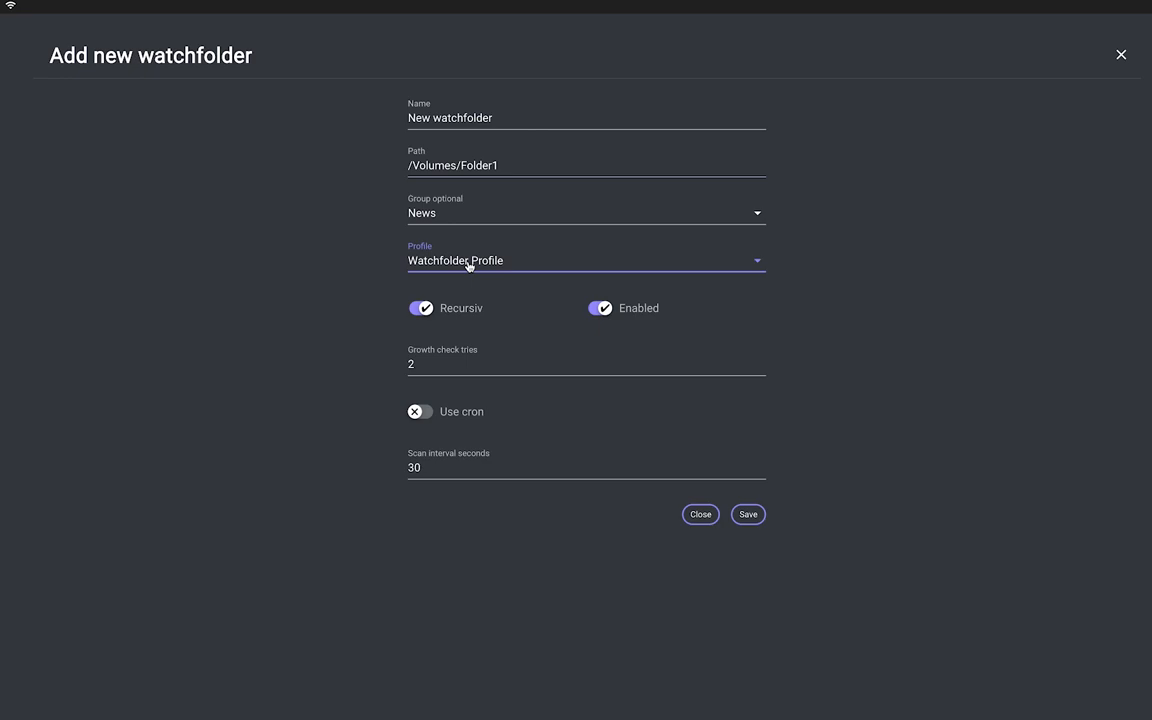
Switch the watchfolder's Recursiv and Enabled options off and back on.
{"action": "left_click", "coordinate": [424, 310]}
{"action": "left_click", "coordinate": [428, 312]}
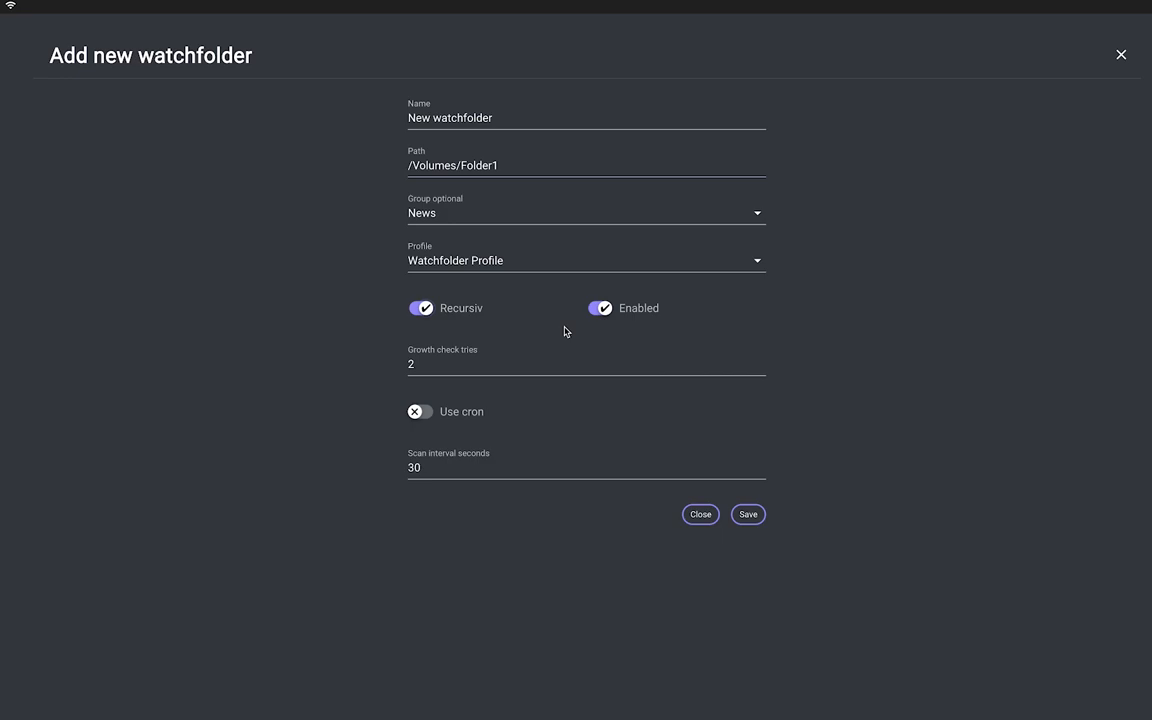
{"action": "left_click", "coordinate": [593, 310]}
{"action": "left_click", "coordinate": [593, 312]}
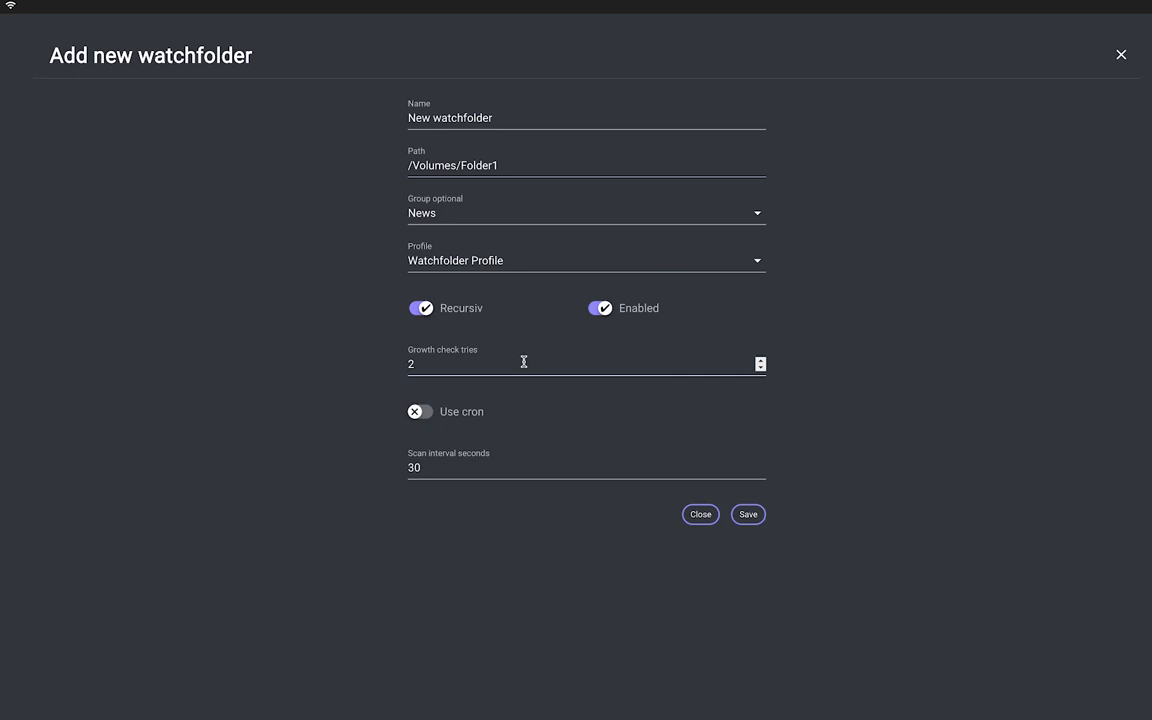
Switch the new watchfolder's Use cron option on and back off, and set its growth check tries to 5.
{"action": "left_click", "coordinate": [416, 414]}
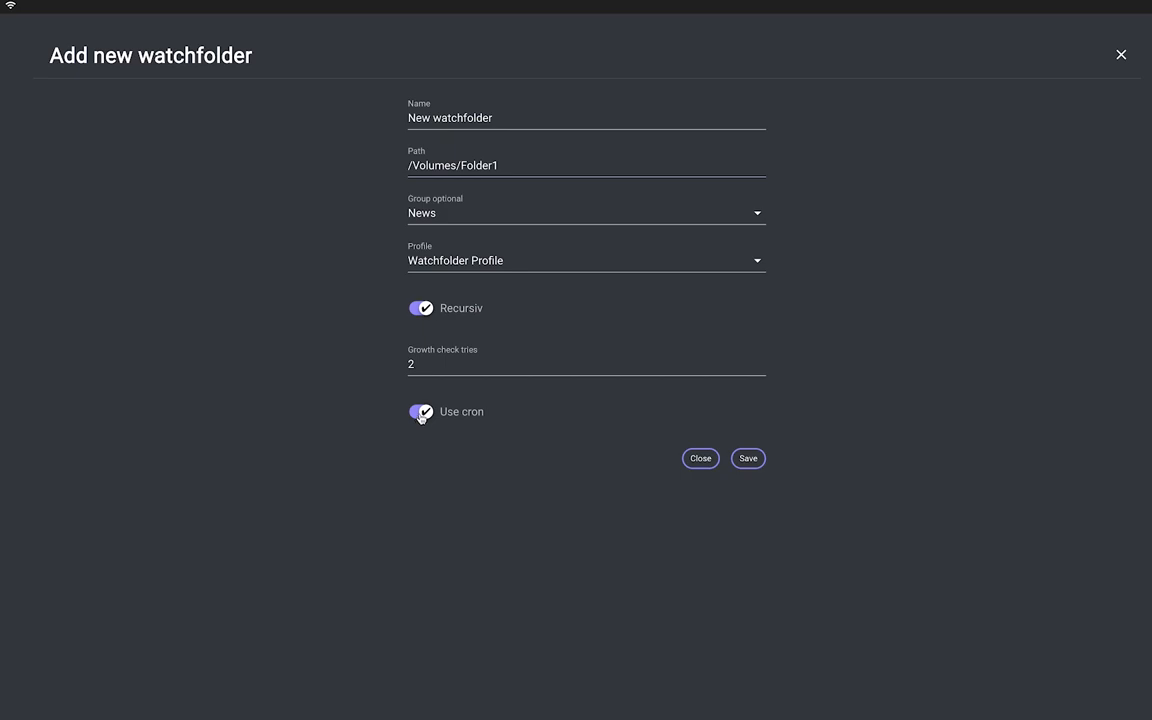
{"action": "left_click", "coordinate": [420, 413]}
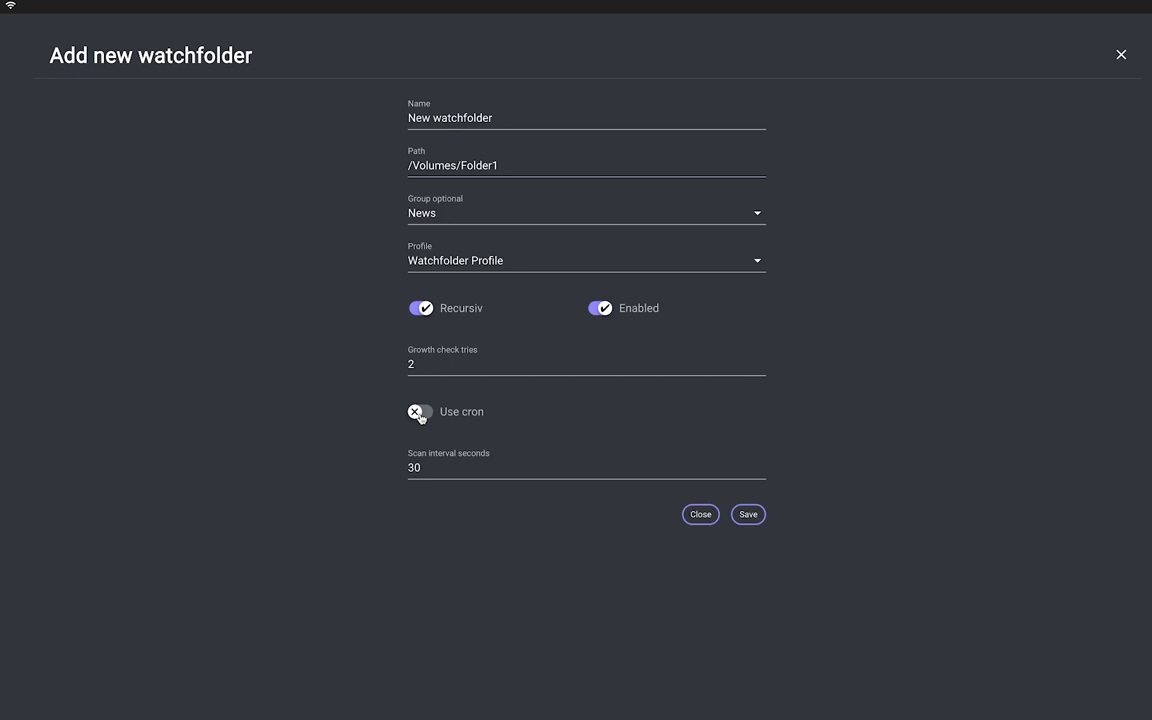
{"action": "left_click_drag", "start_coordinate": [452, 362], "coordinate": [400, 363]}
{"action": "type", "text": "5"}
{"action": "left_click", "coordinate": [358, 390]}
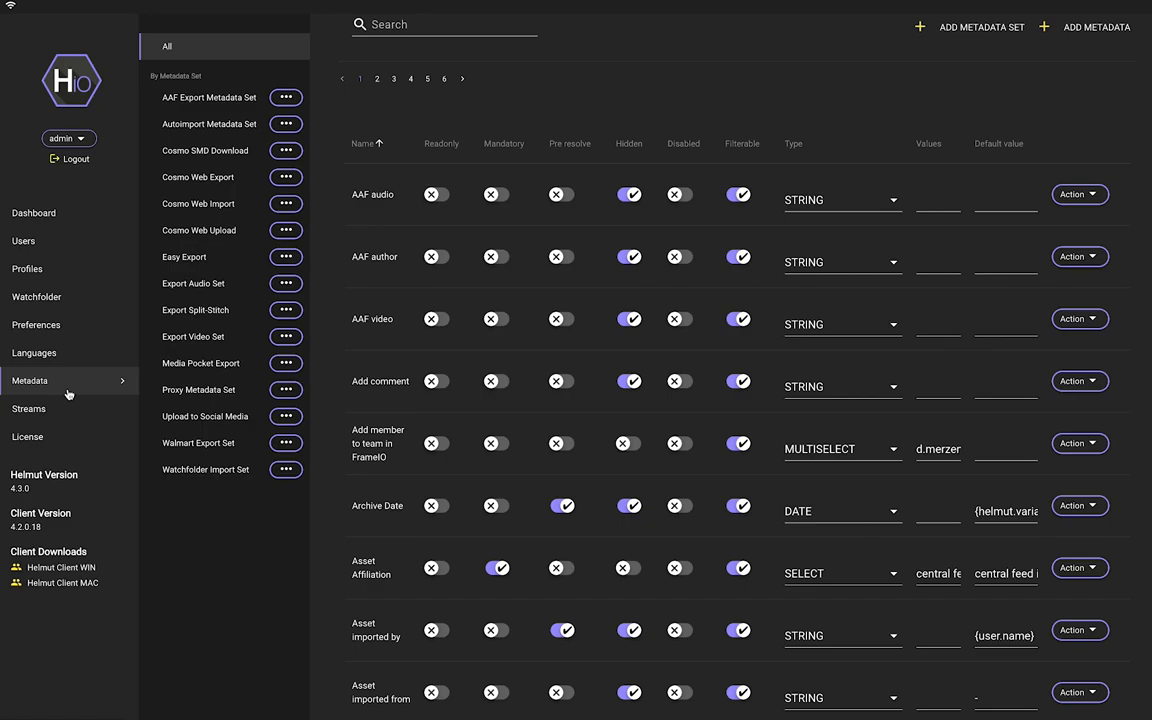
Look over the metadata list, and view the Preferences, Languages, Streams and License pages in turn.
{"action": "scroll", "coordinate": [470, 355], "scroll_direction": "up", "scroll_amount": 1}
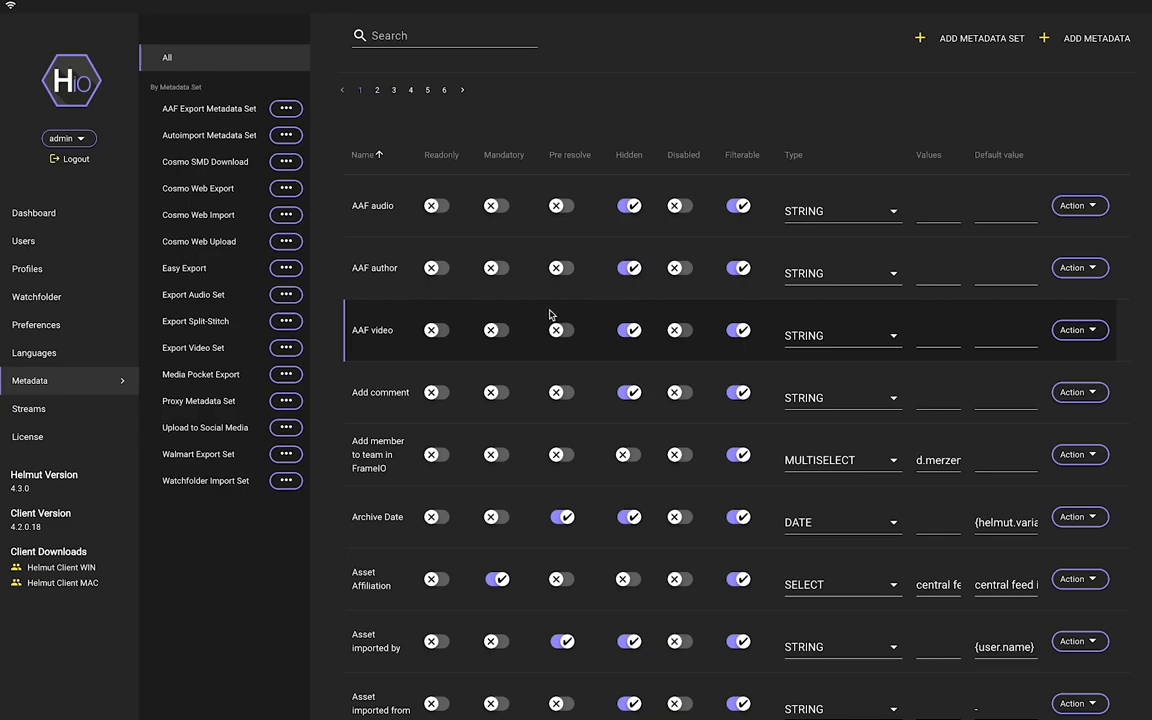
{"action": "left_click", "coordinate": [71, 328]}
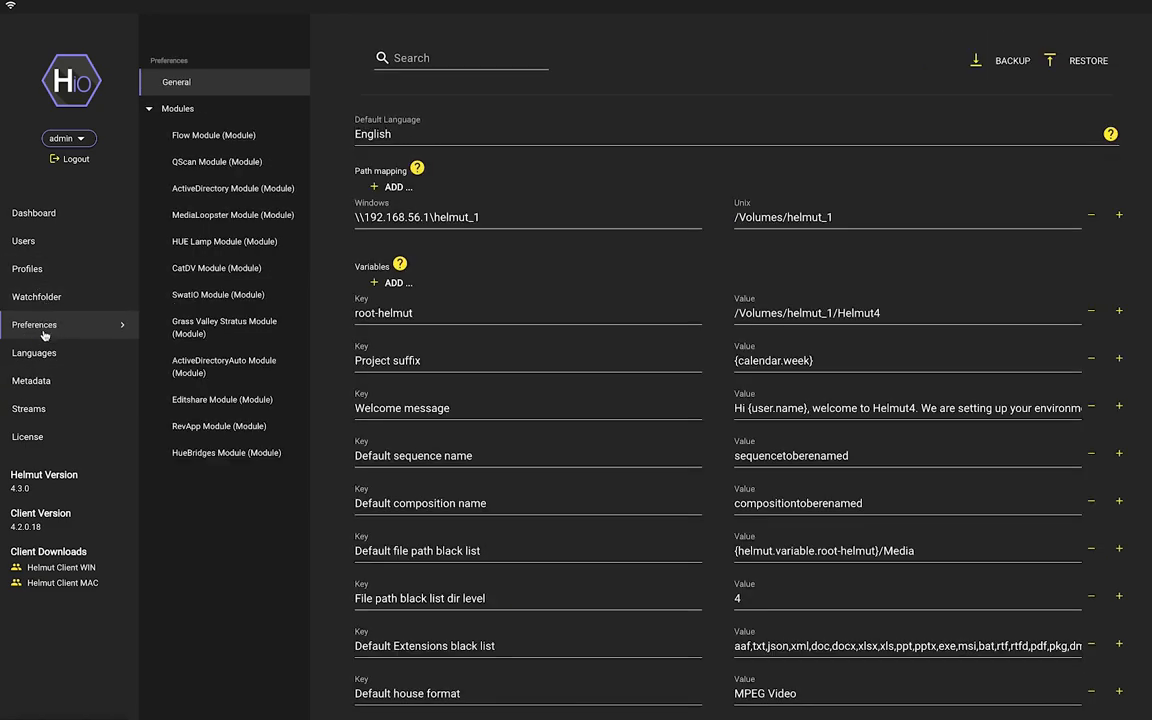
{"action": "left_click", "coordinate": [44, 356]}
{"action": "left_click", "coordinate": [44, 408]}
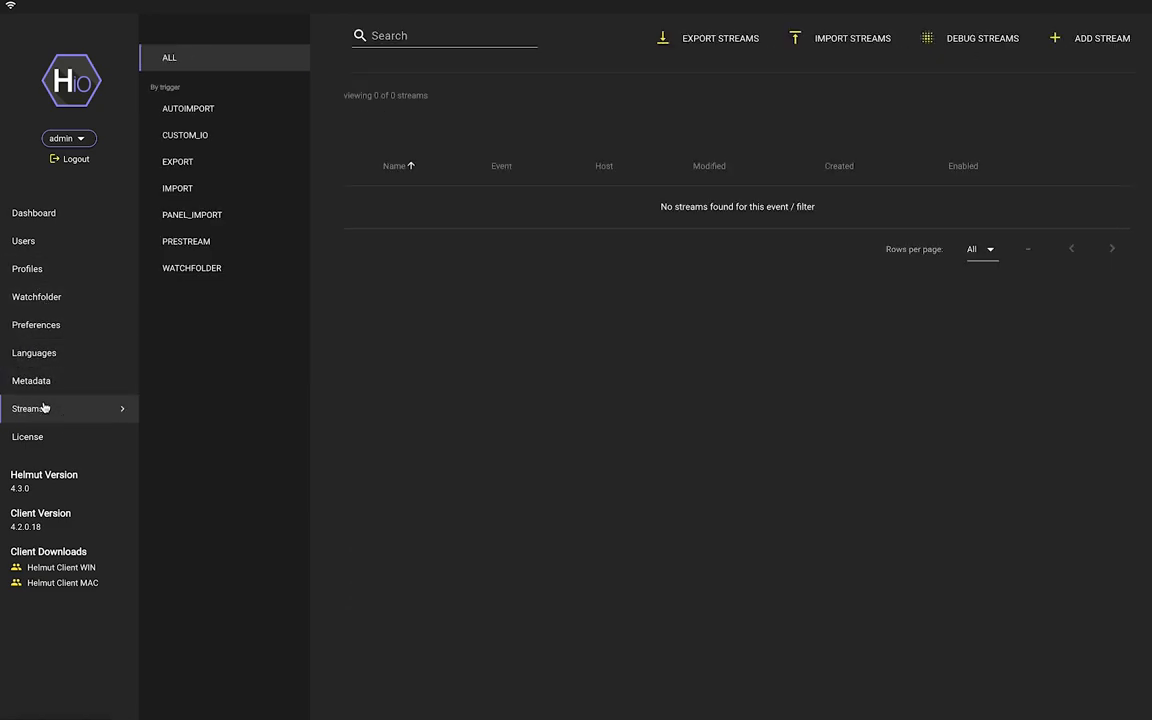
{"action": "left_click", "coordinate": [50, 437]}
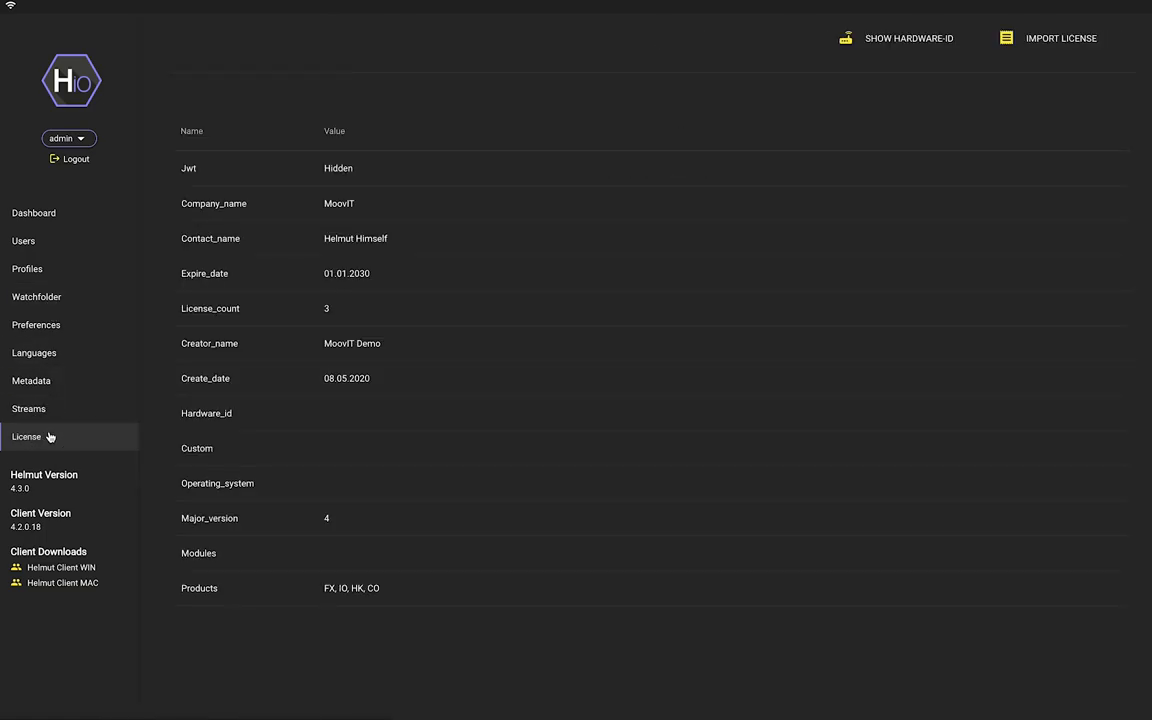